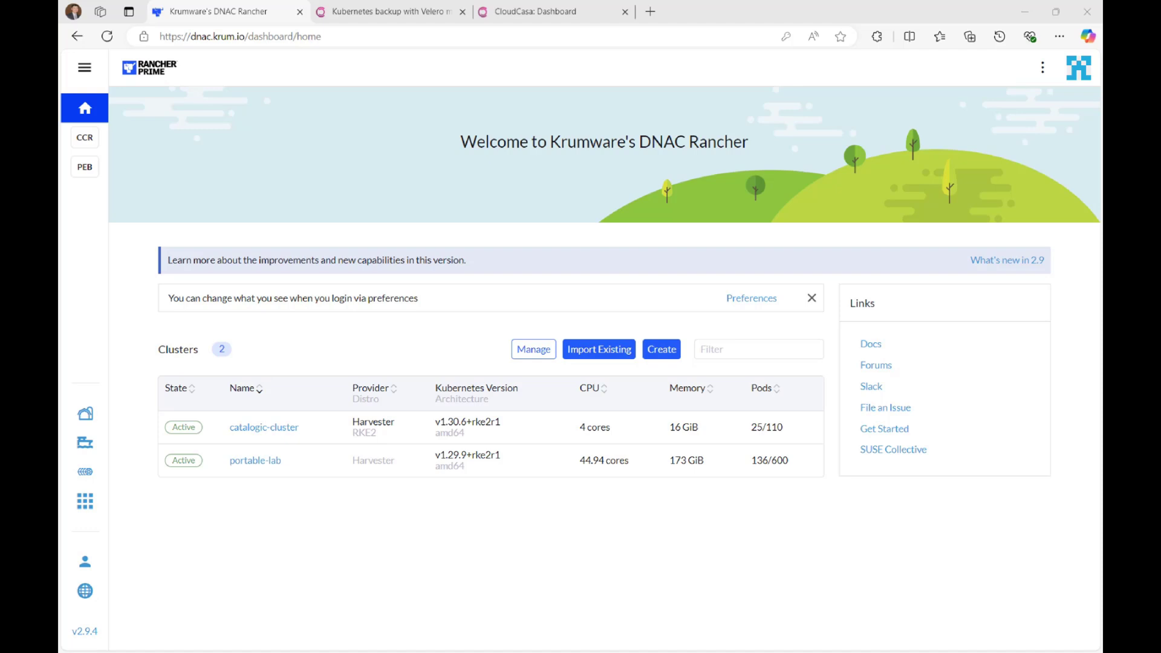
- Inspect the portable-lab cluster in Rancher and its Harvester virtual machines, including the VM in the my-app namespace
{"action": "left_click", "coordinate": [306, 503]}
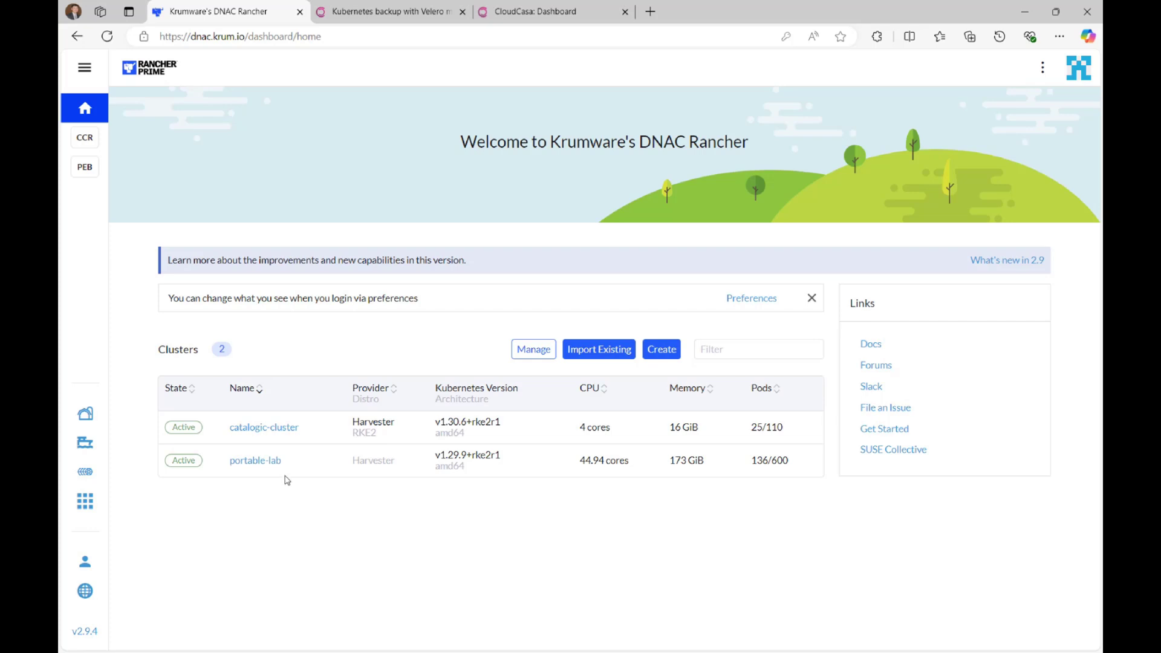
{"action": "left_click", "coordinate": [255, 460]}
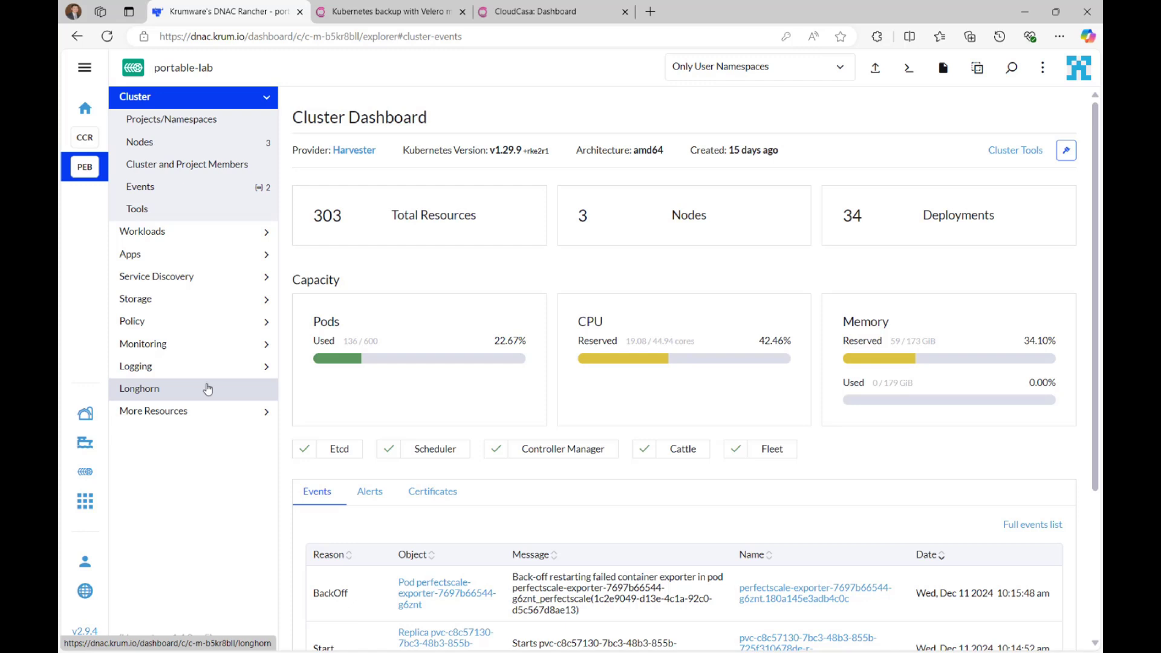
{"action": "left_click", "coordinate": [90, 469]}
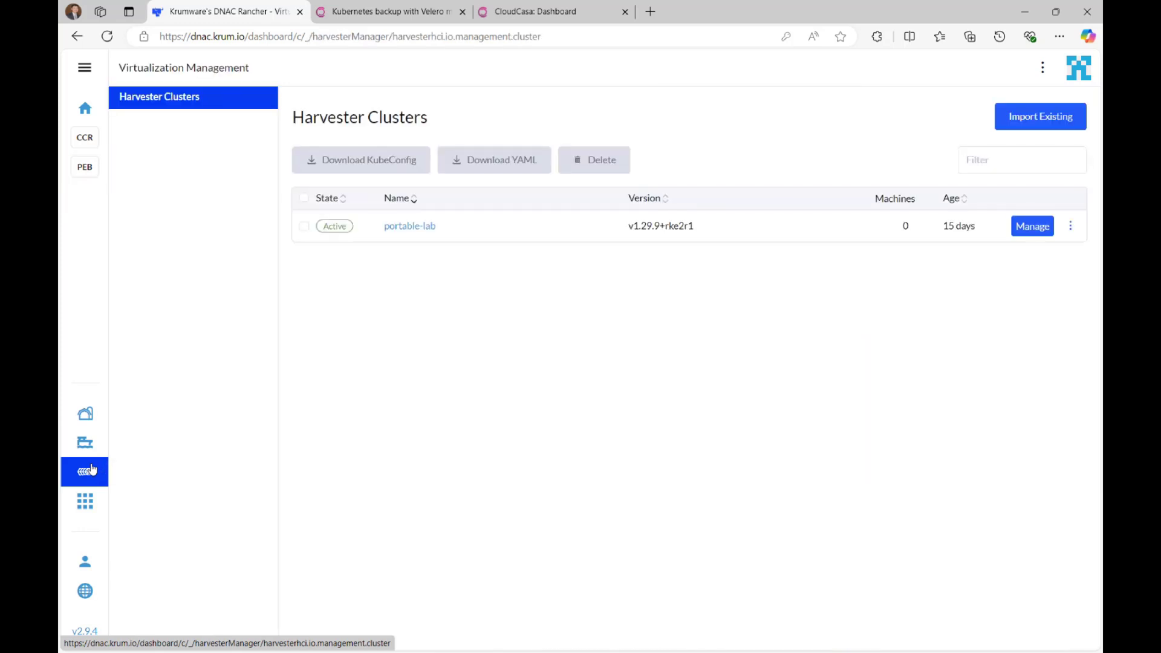
{"action": "left_click", "coordinate": [422, 233]}
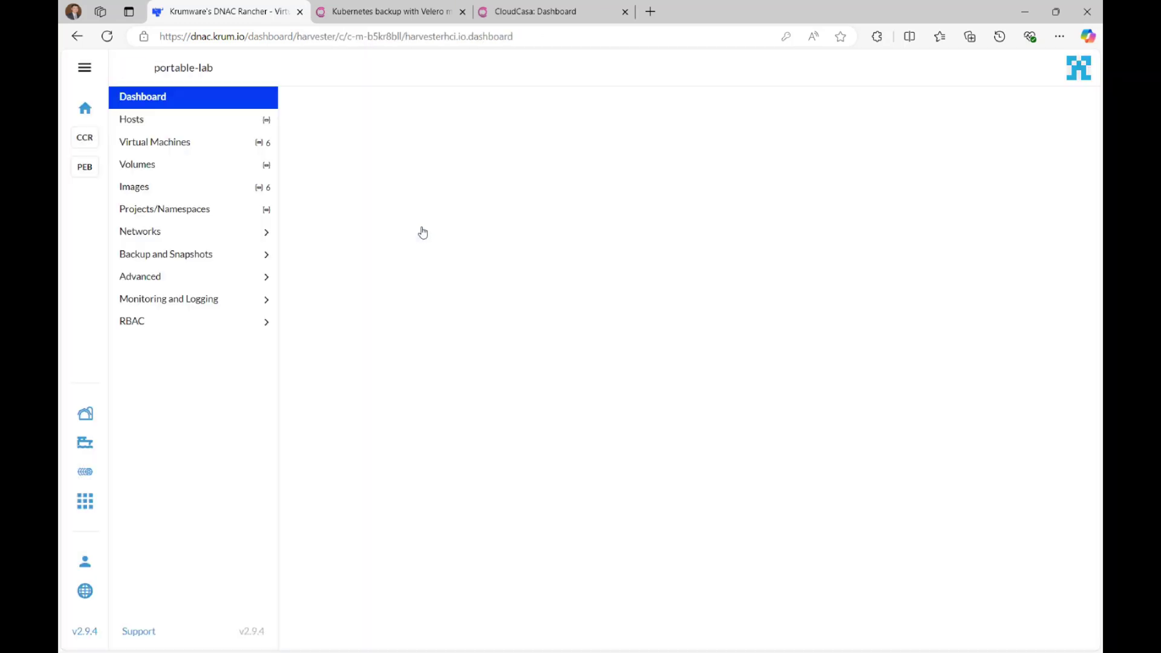
{"action": "left_click", "coordinate": [226, 152]}
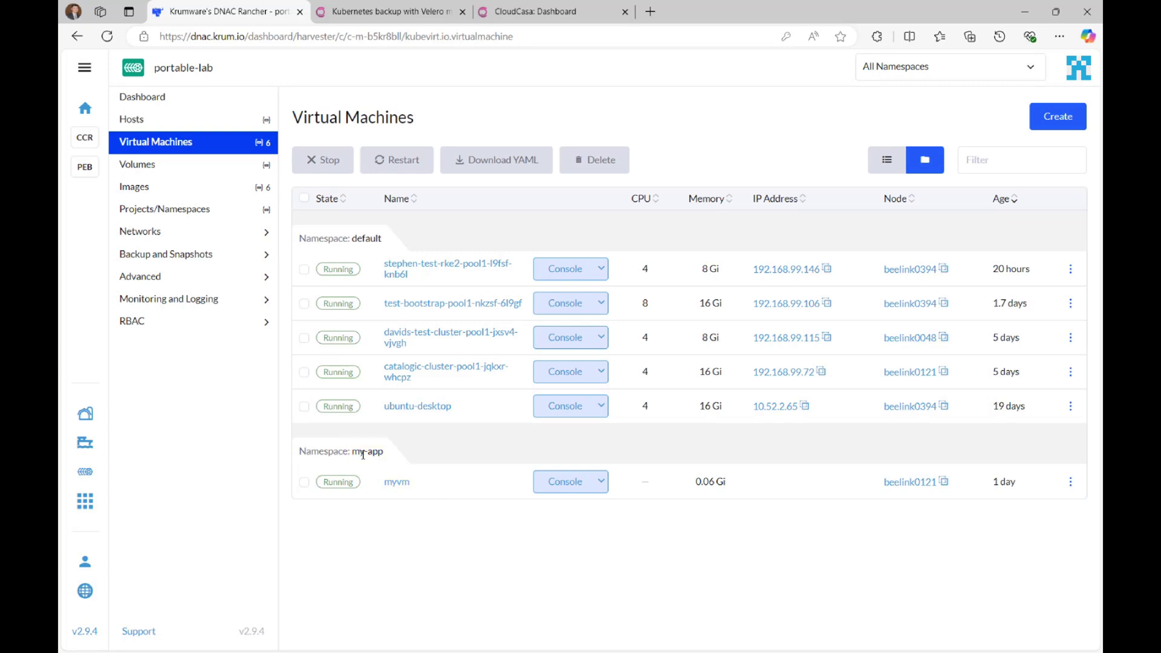
- Switch to CloudCasa and register a new cluster named portable-lab-test
{"action": "key", "text": "ctrl+Tab"}
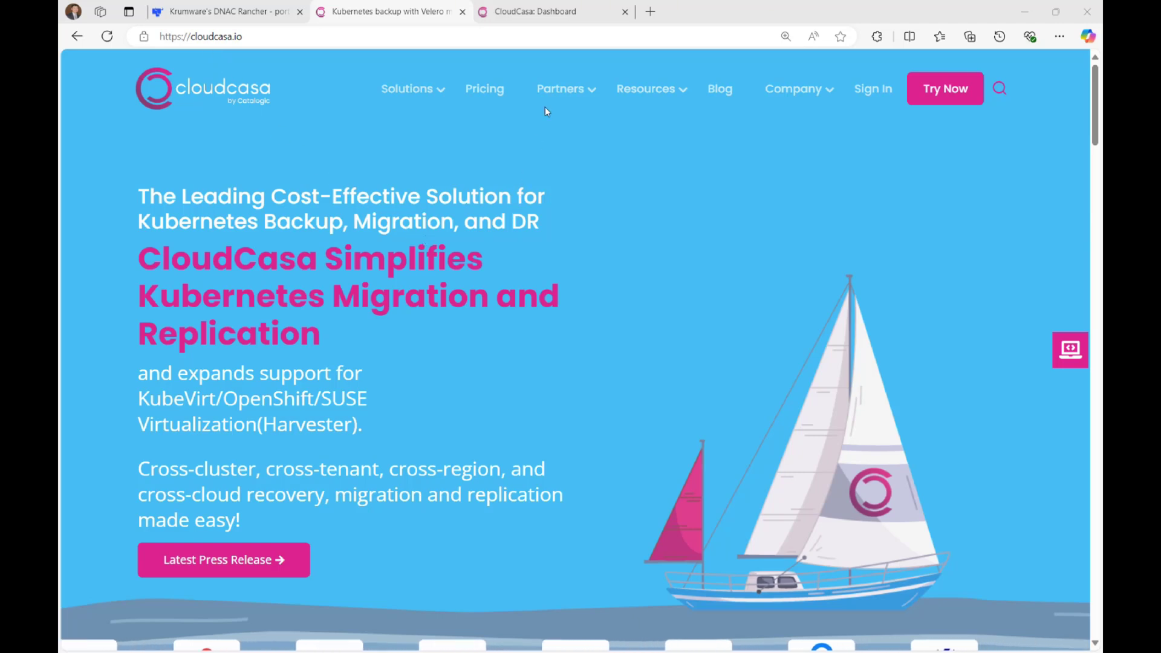
{"action": "left_click", "coordinate": [546, 11]}
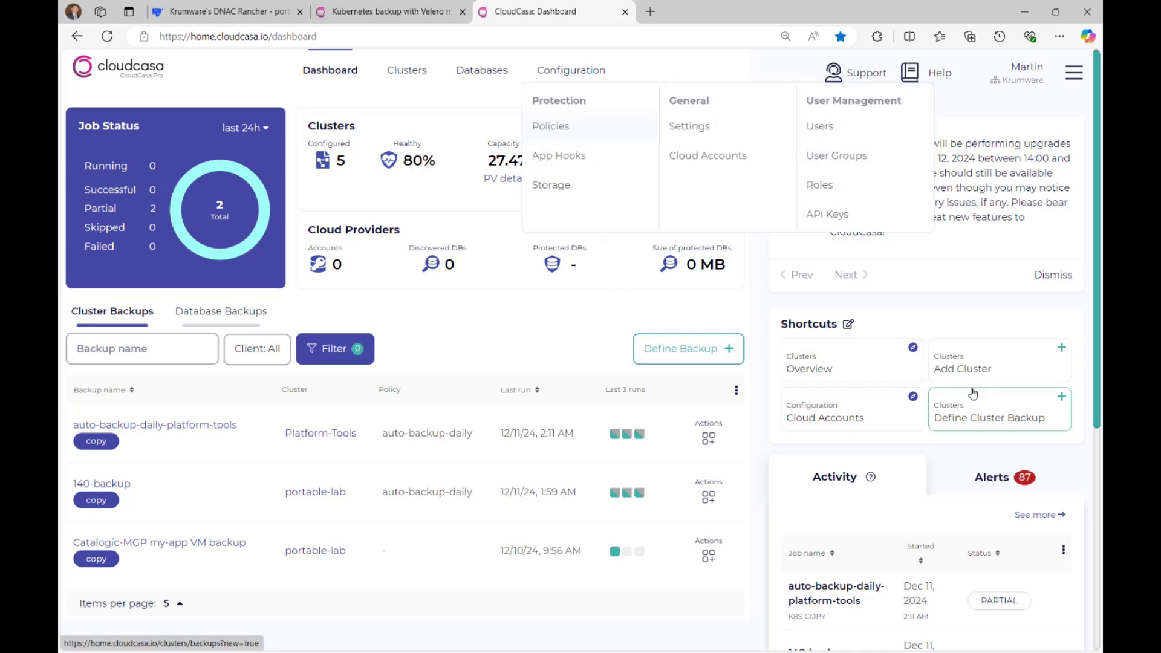
{"action": "left_click", "coordinate": [981, 368]}
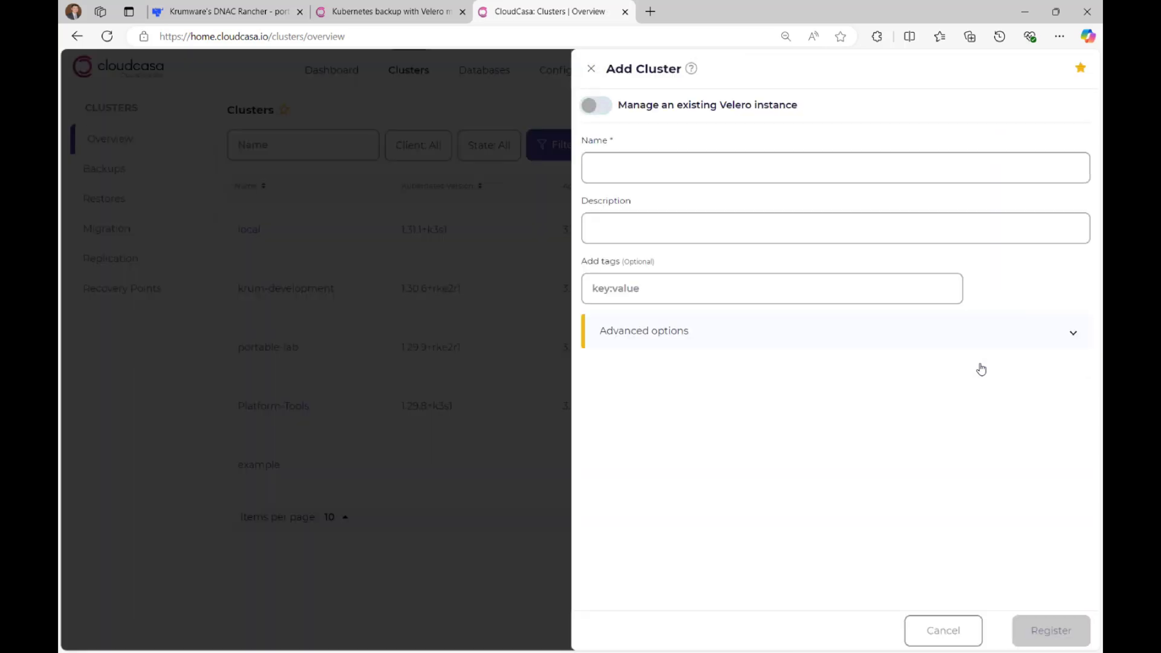
{"action": "left_click", "coordinate": [692, 170]}
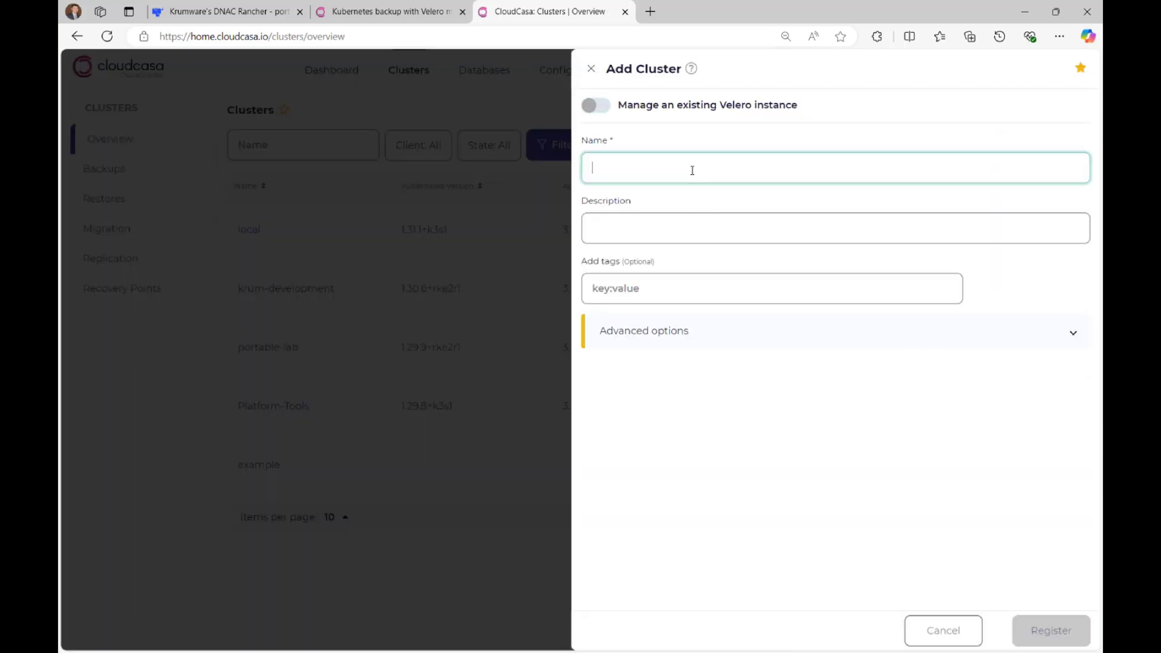
{"action": "type", "text": "portable-lab-test"}
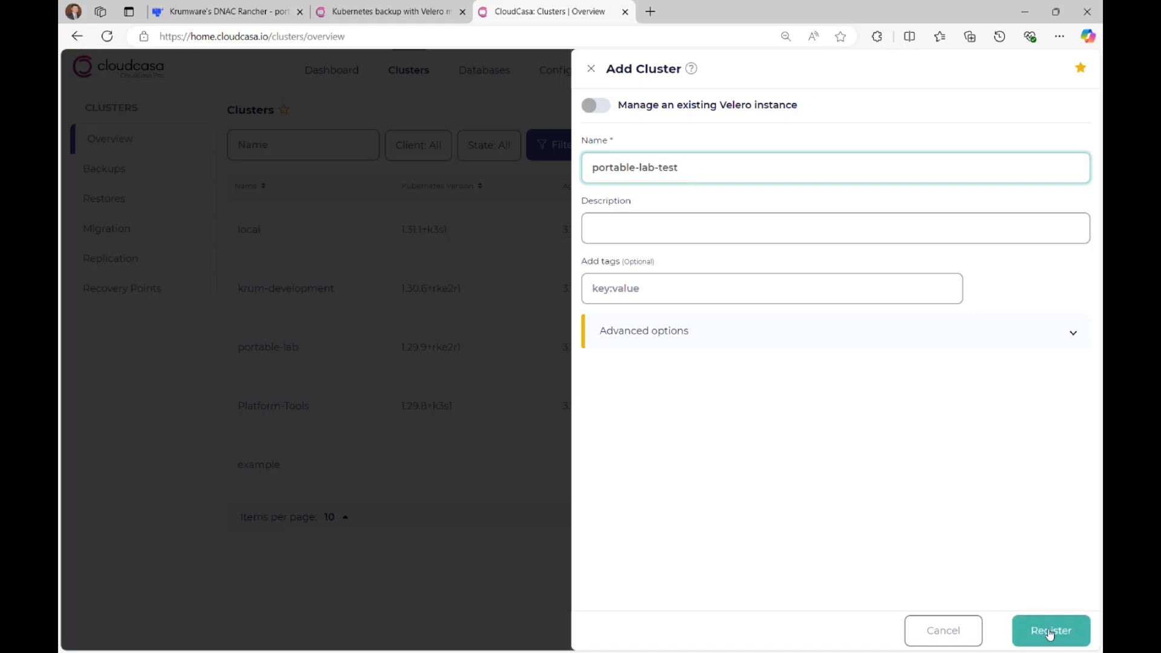
{"action": "left_click", "coordinate": [1053, 637]}
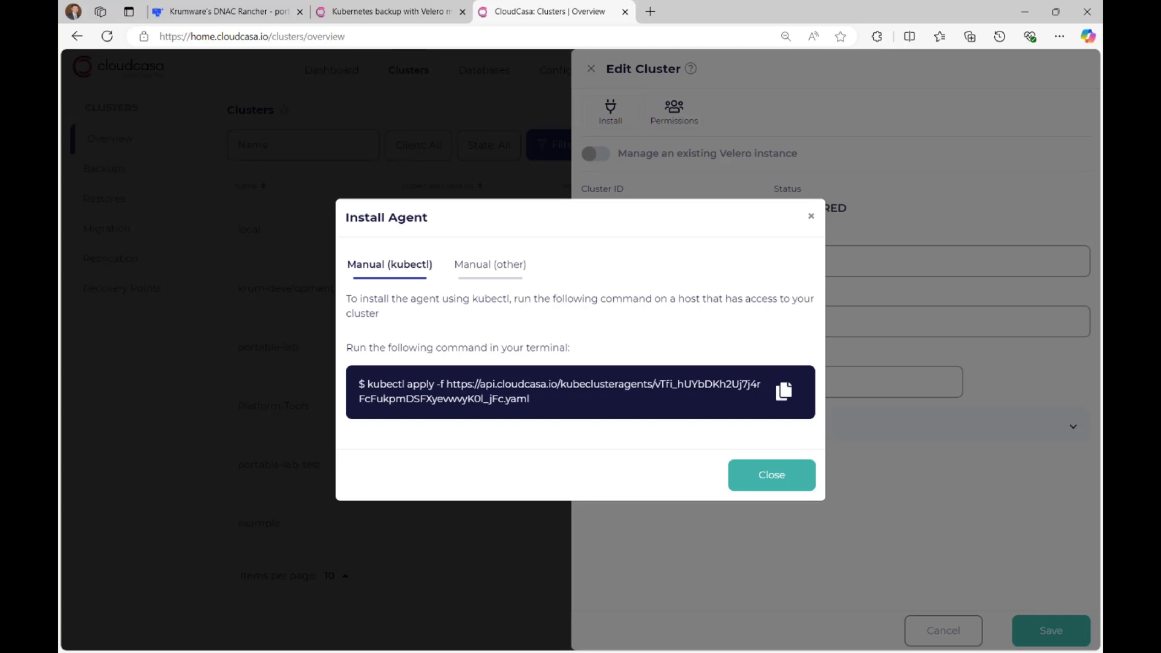
- Switch to Rancher, open a kubectl shell on portable-lab and run "kubectl get pods -n cloudcasa-io"
{"action": "left_click", "coordinate": [219, 13]}
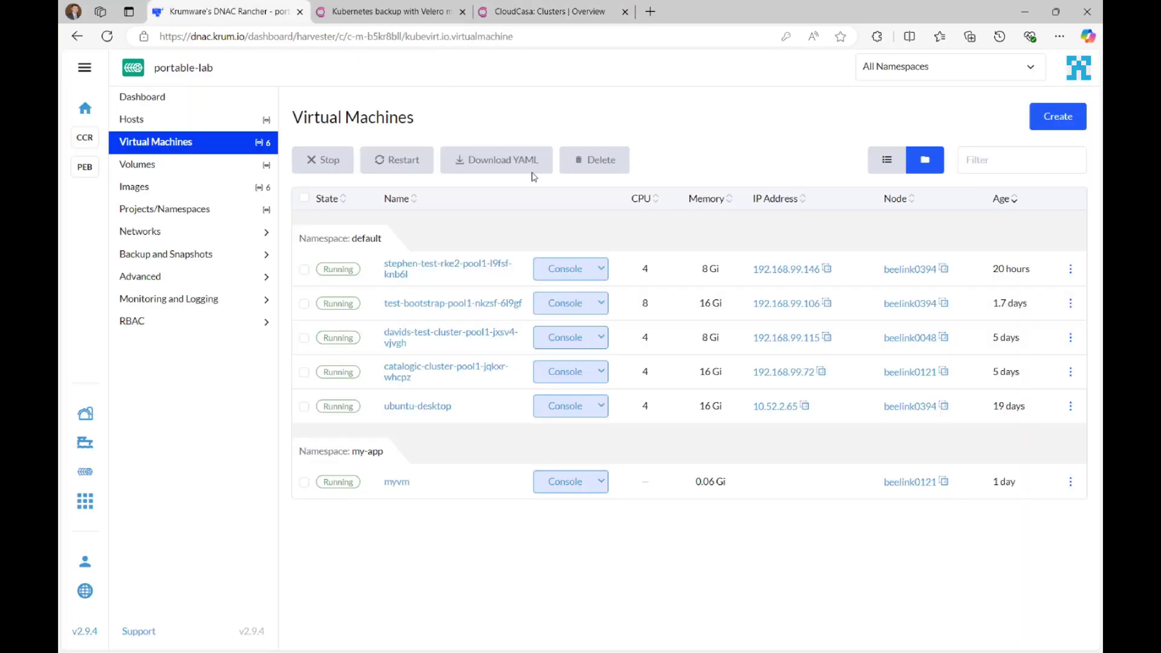
{"action": "left_click", "coordinate": [85, 168]}
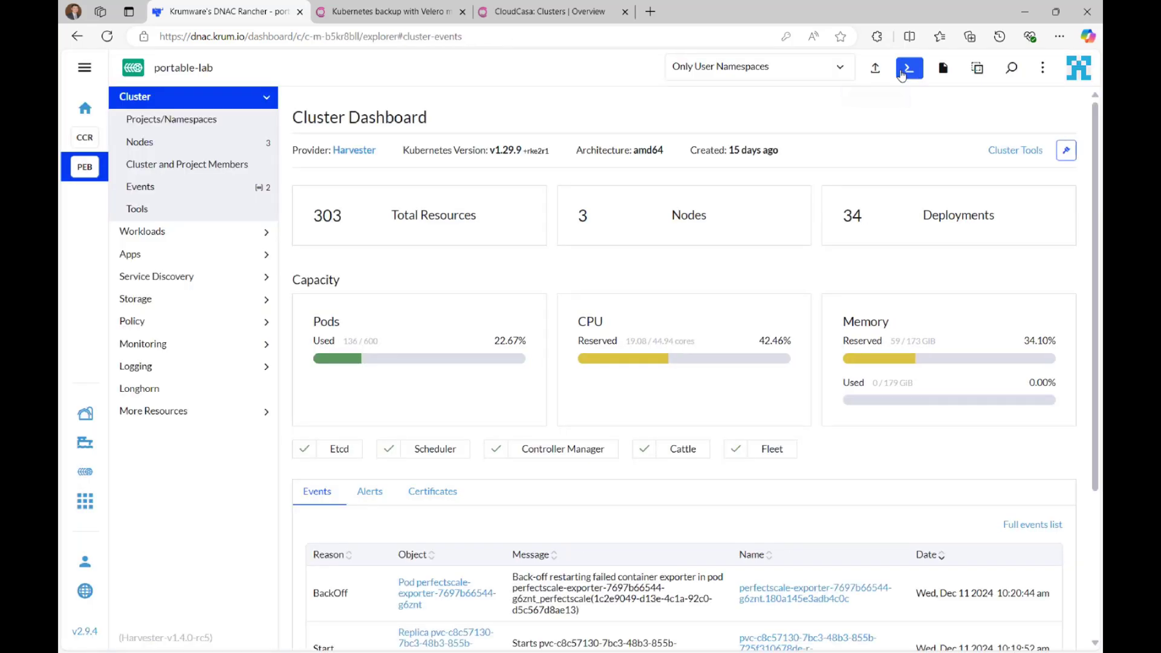
{"action": "left_click", "coordinate": [903, 72]}
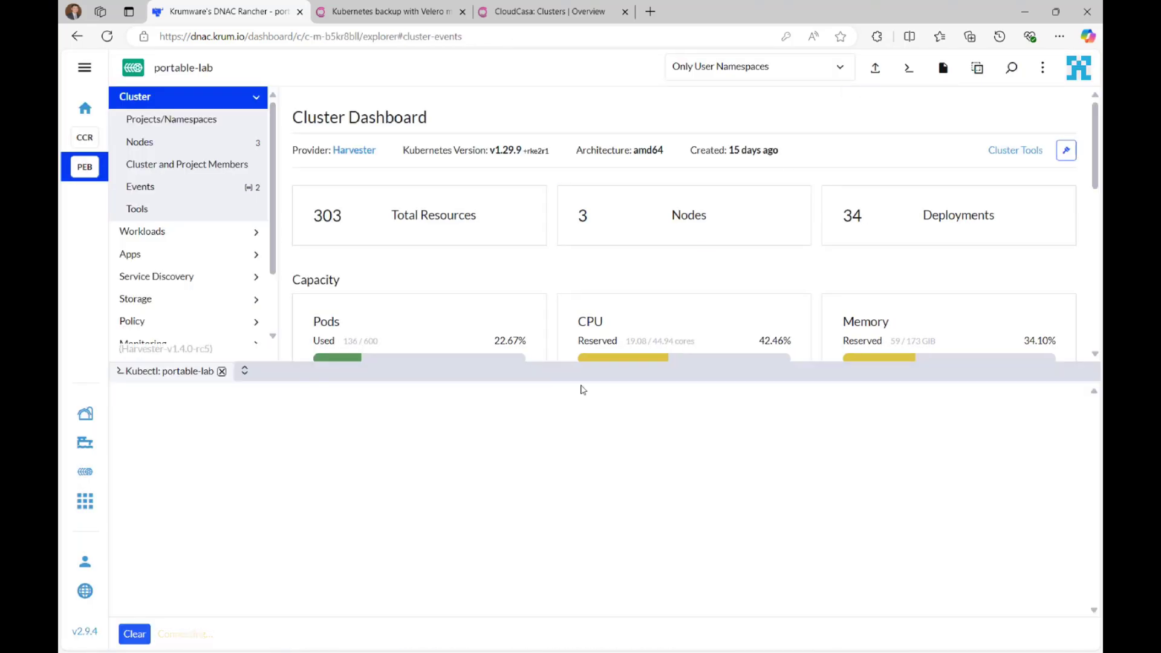
{"action": "type", "text": "kubectl get pods -n cloudcasa-io"}
{"action": "key", "text": "Return"}
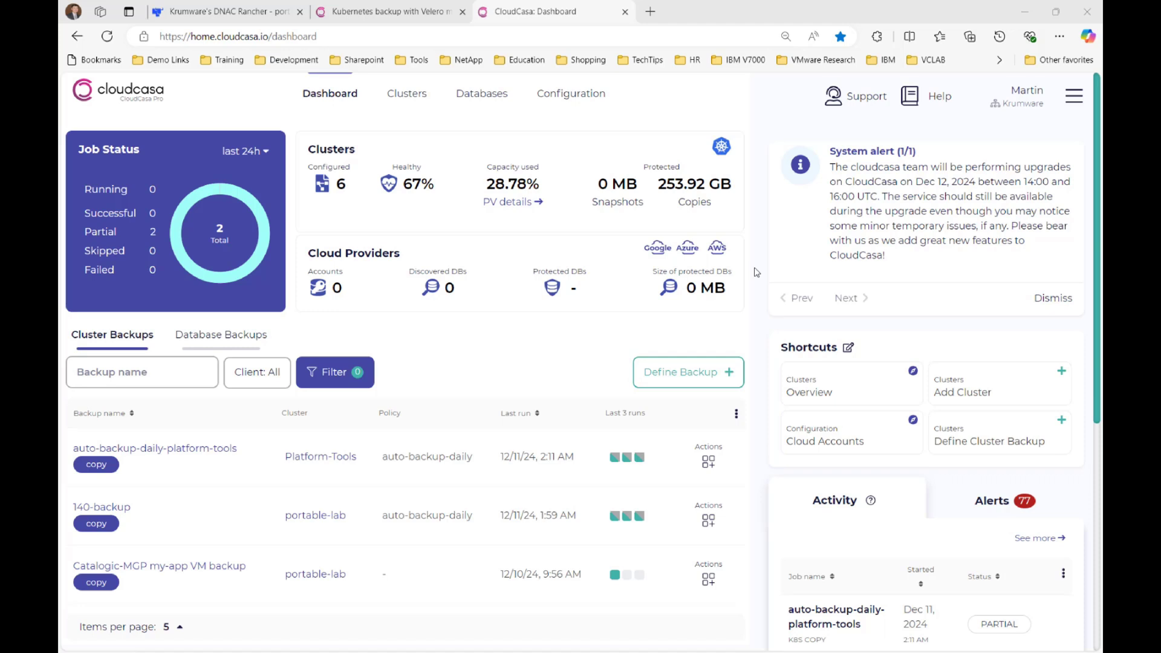
- In CloudCasa, start defining a backup of the portable-lab cluster limited to the my-app namespace
{"action": "left_click", "coordinate": [712, 379]}
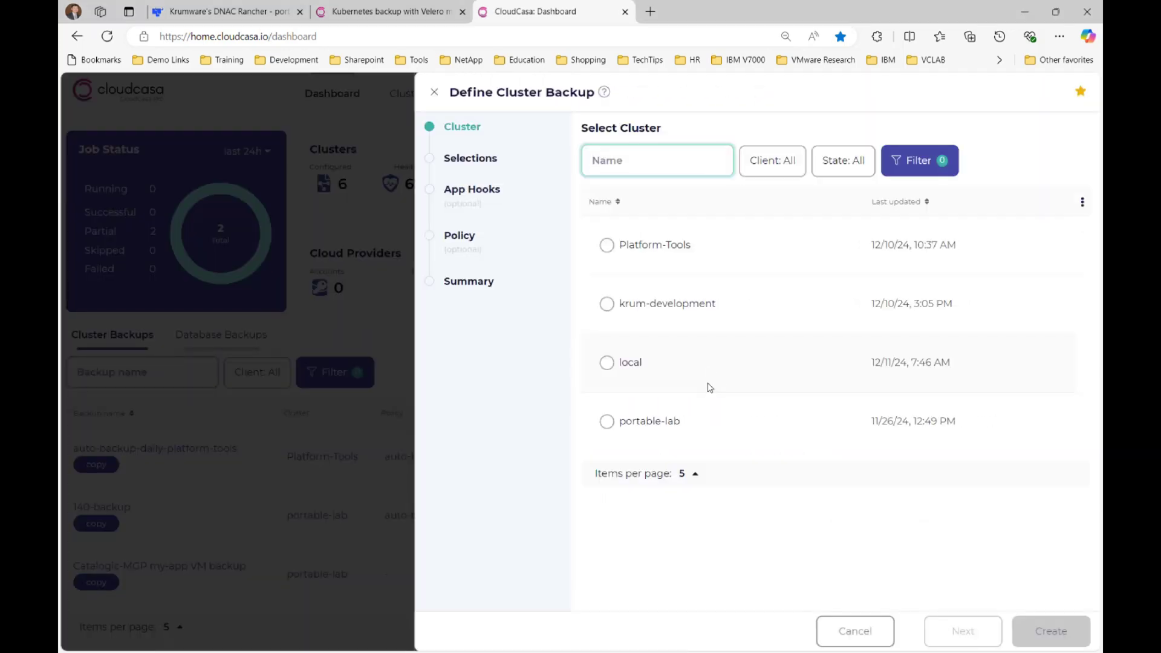
{"action": "left_click", "coordinate": [659, 422]}
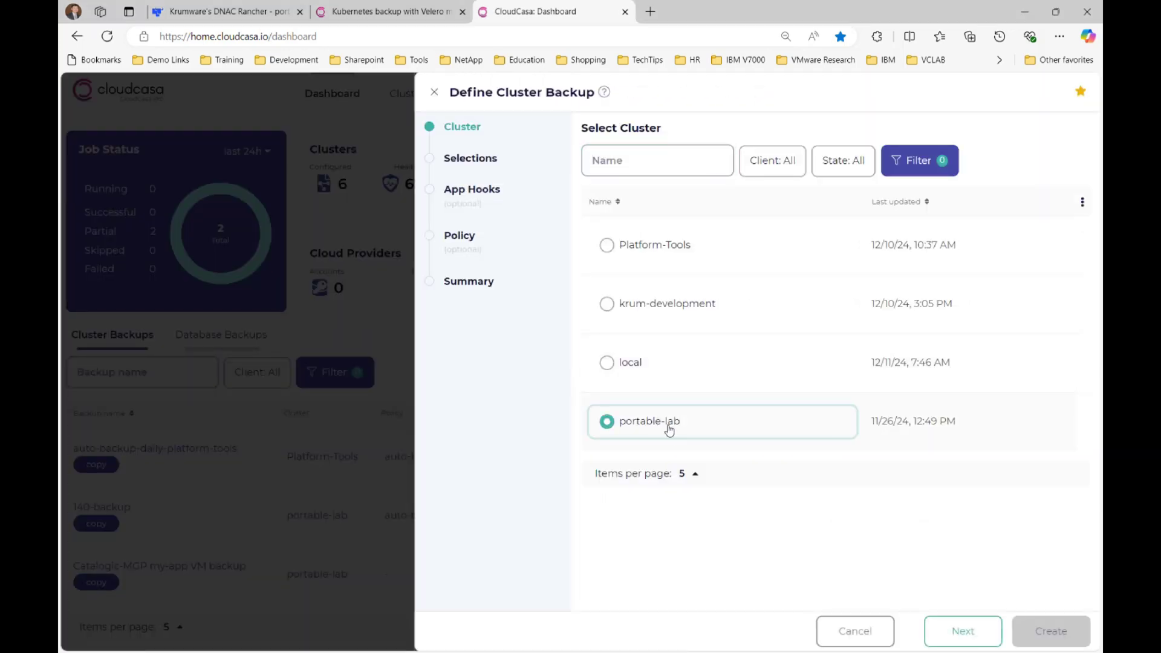
{"action": "left_click", "coordinate": [949, 631]}
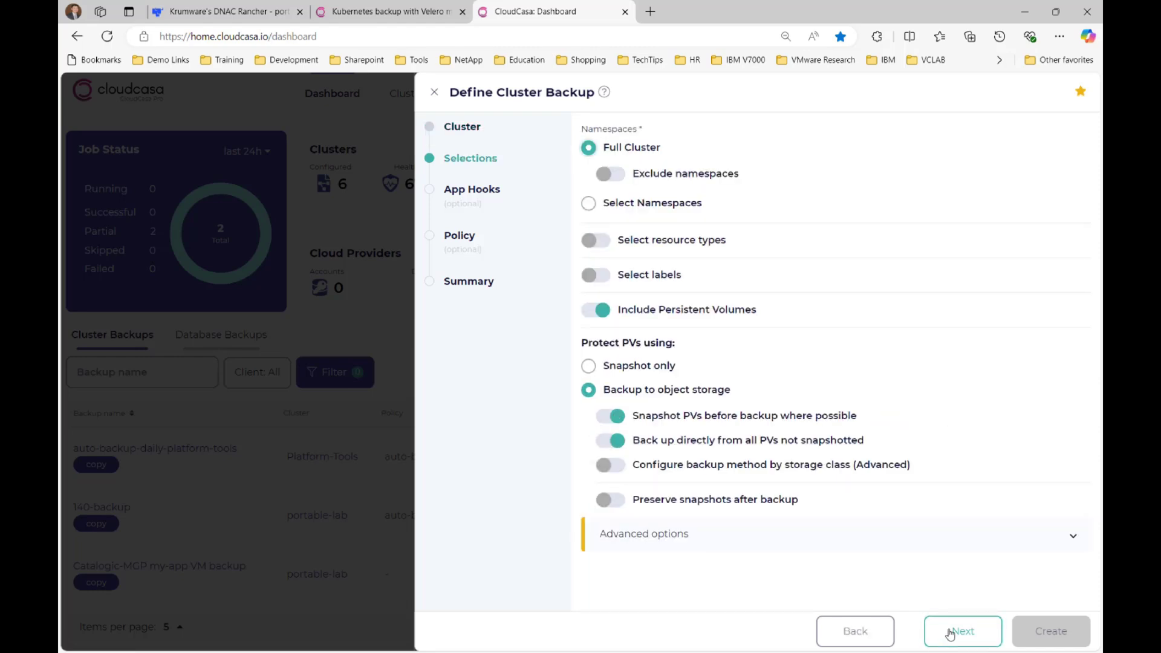
{"action": "left_click", "coordinate": [658, 205]}
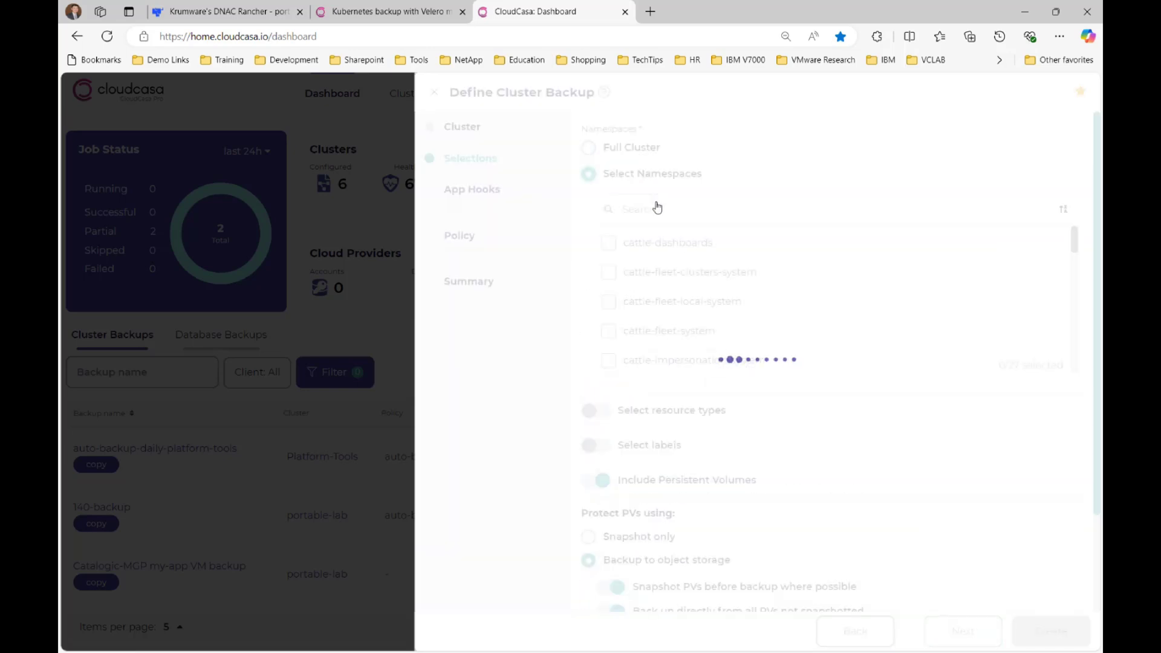
{"action": "scroll", "coordinate": [791, 289], "scroll_direction": "down", "scroll_amount": 5}
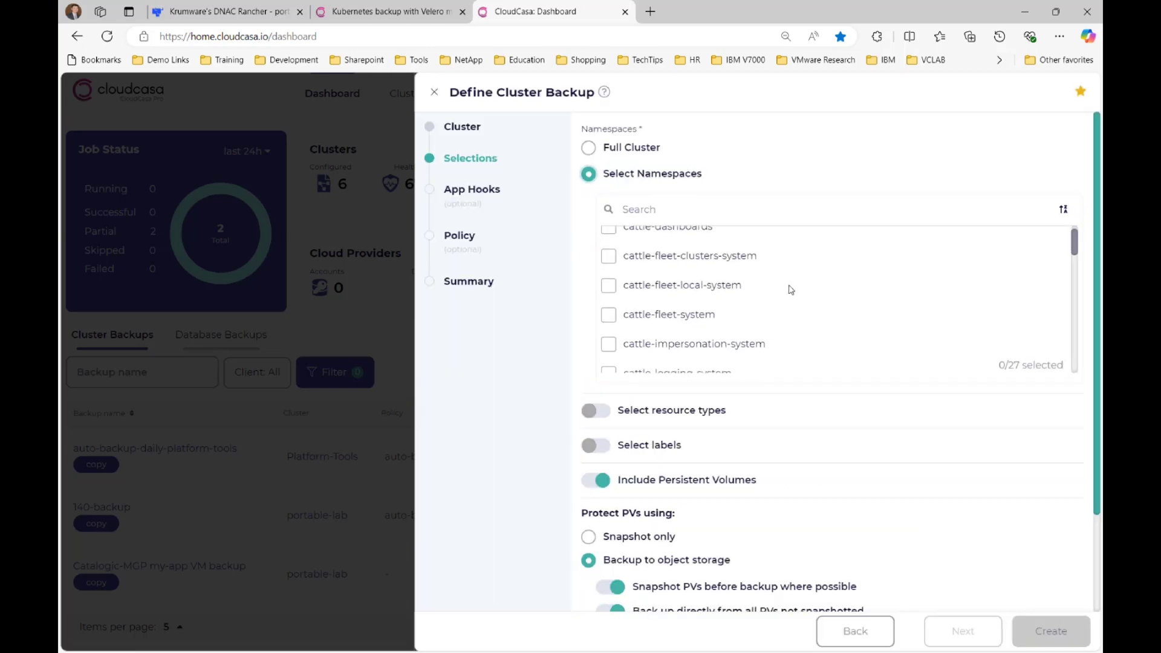
{"action": "scroll", "coordinate": [791, 290], "scroll_direction": "down", "scroll_amount": 5}
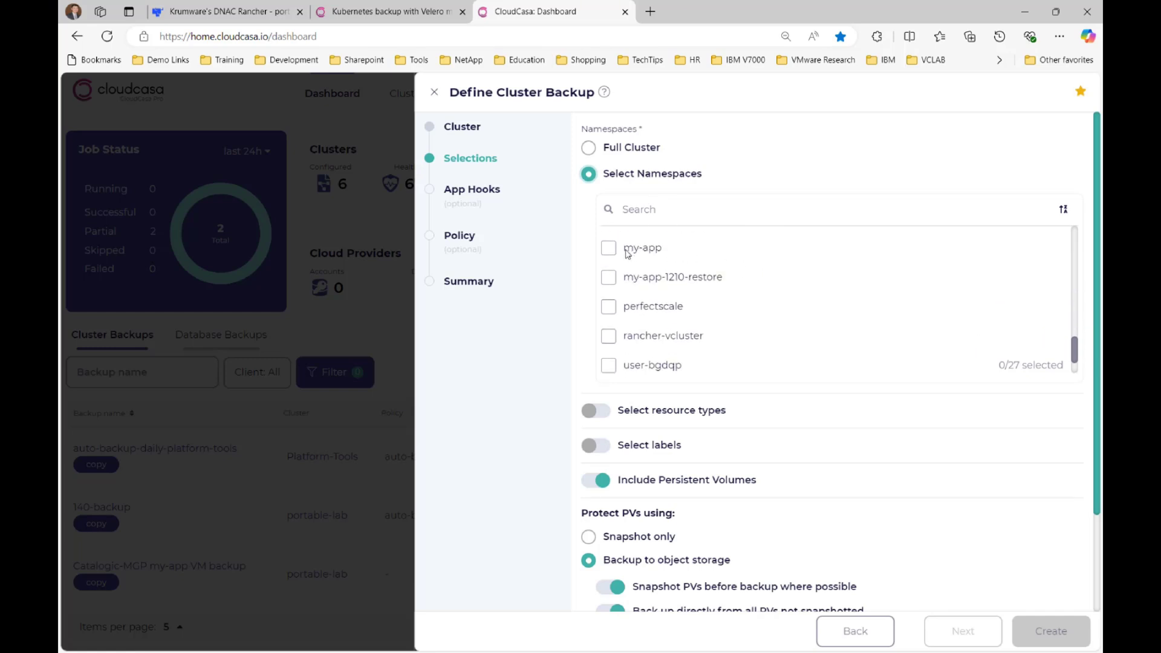
{"action": "left_click", "coordinate": [627, 253]}
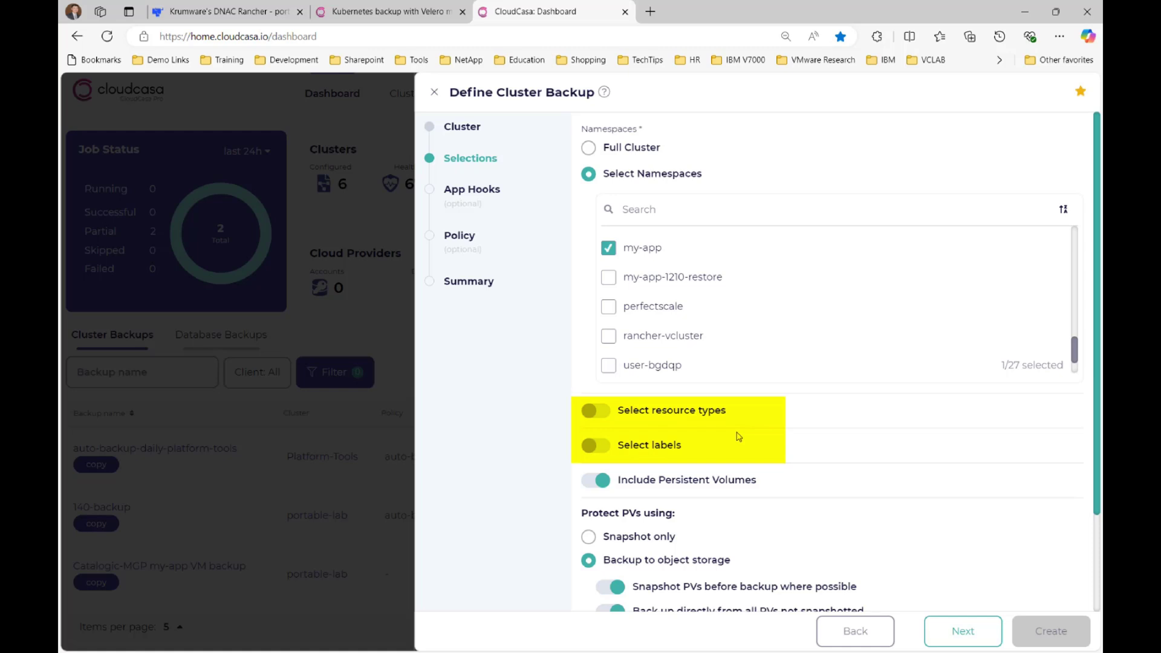
- Turn off snapshotting PVs before backup and continue to the policy selection without adding app hooks
{"action": "scroll", "coordinate": [738, 436], "scroll_direction": "down", "scroll_amount": 2}
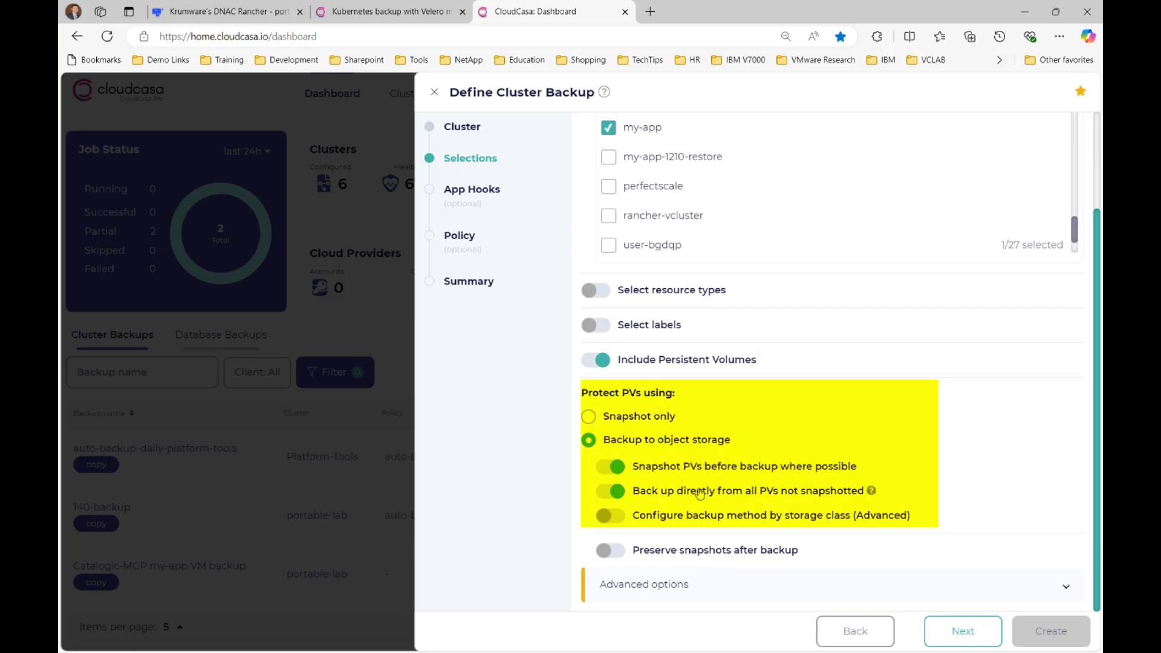
{"action": "left_click", "coordinate": [618, 467]}
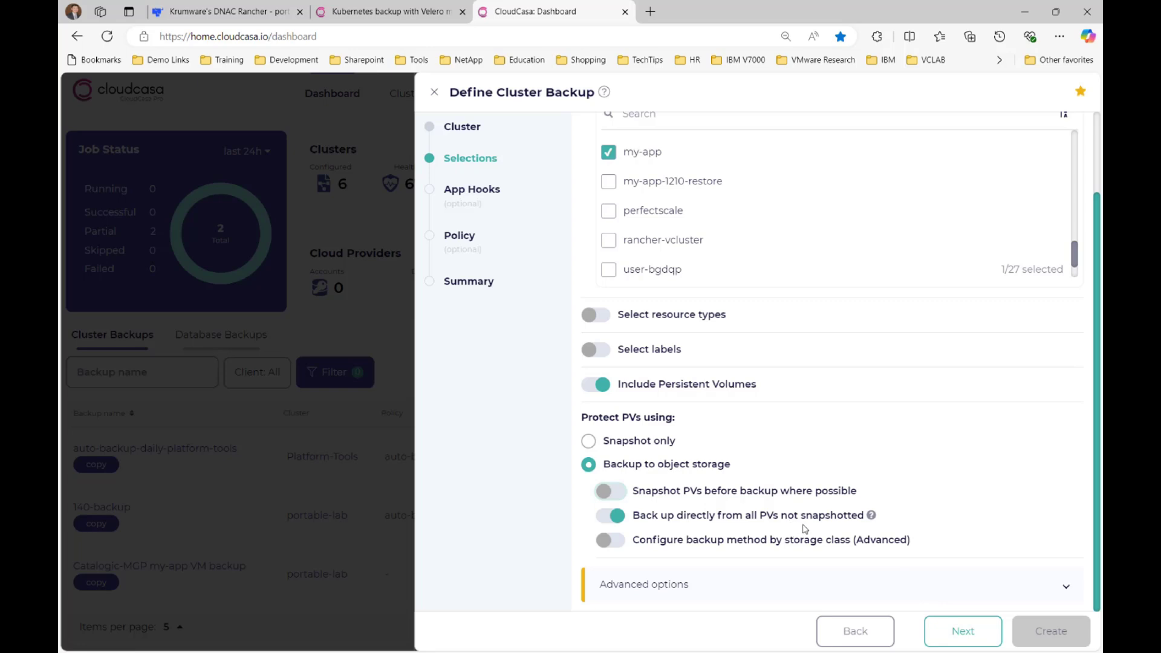
{"action": "left_click", "coordinate": [964, 631]}
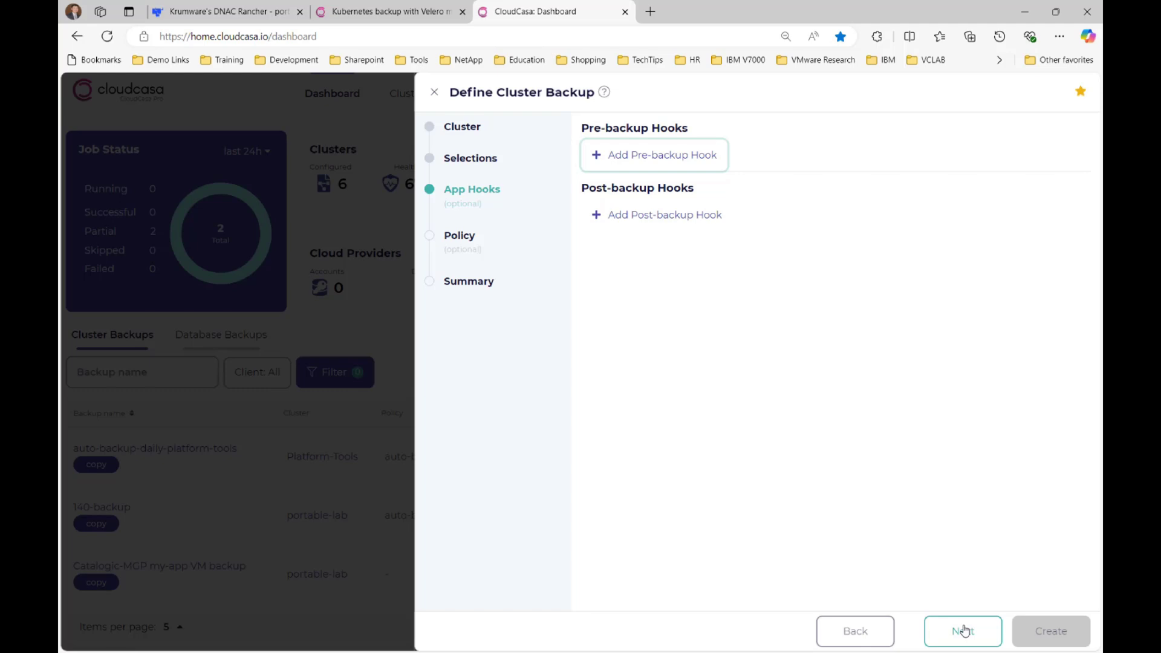
{"action": "left_click", "coordinate": [963, 630]}
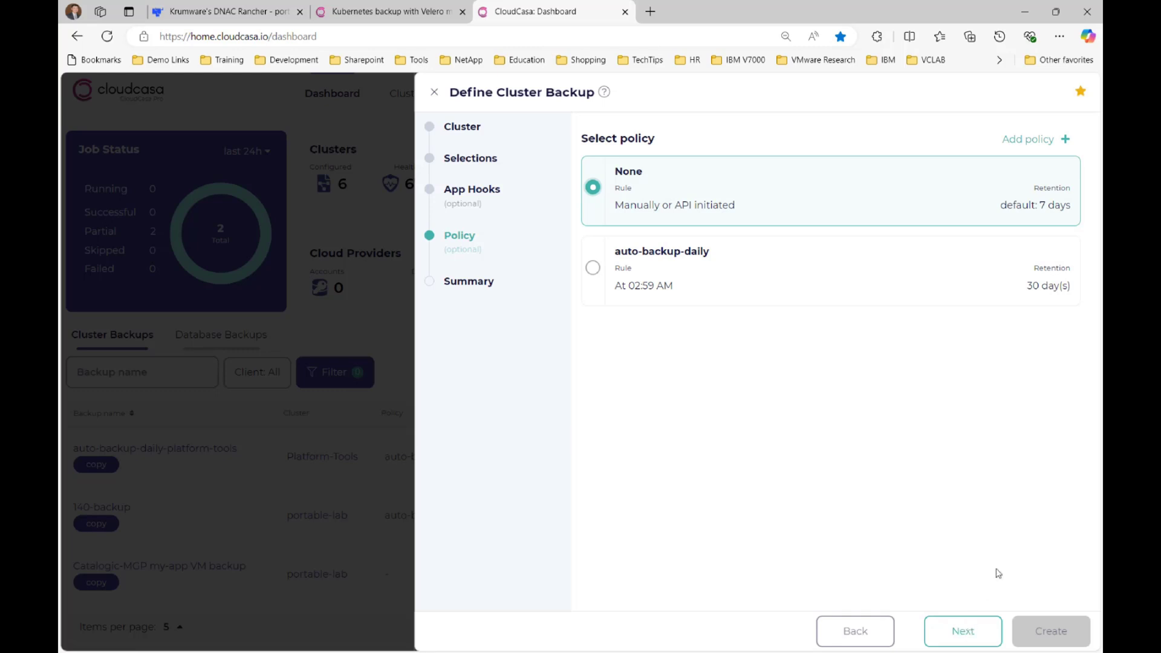
- View the new policy form, keep the policy as None, then create and immediately run the backup as "myVM Backup"
{"action": "left_click", "coordinate": [1035, 145]}
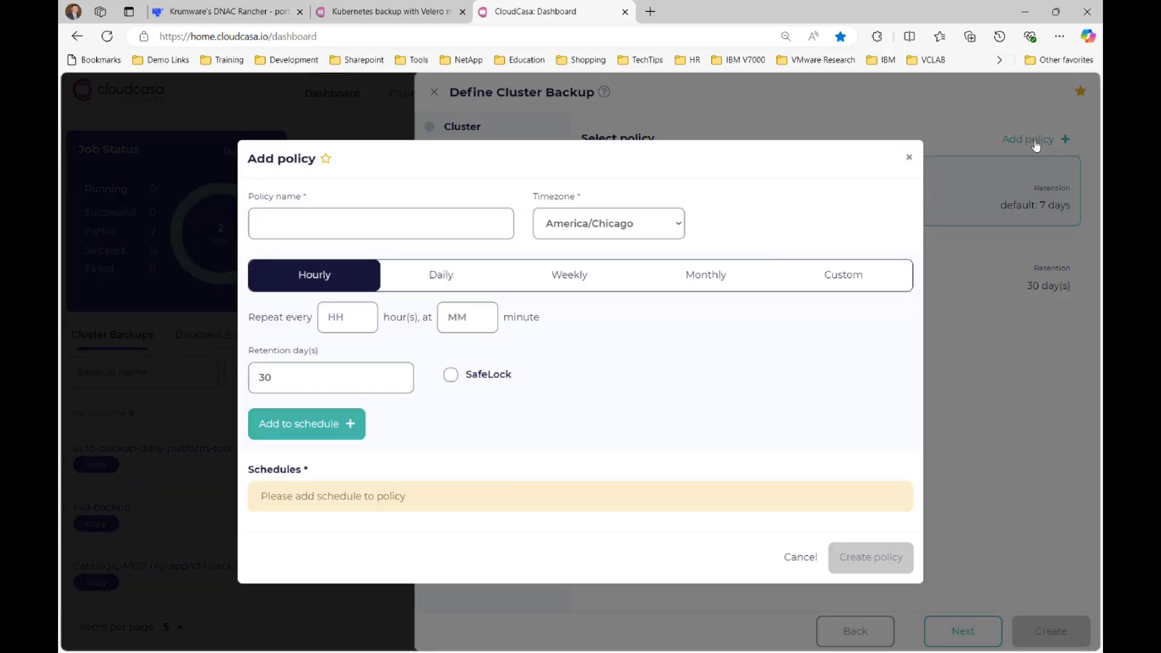
{"action": "left_click", "coordinate": [799, 556]}
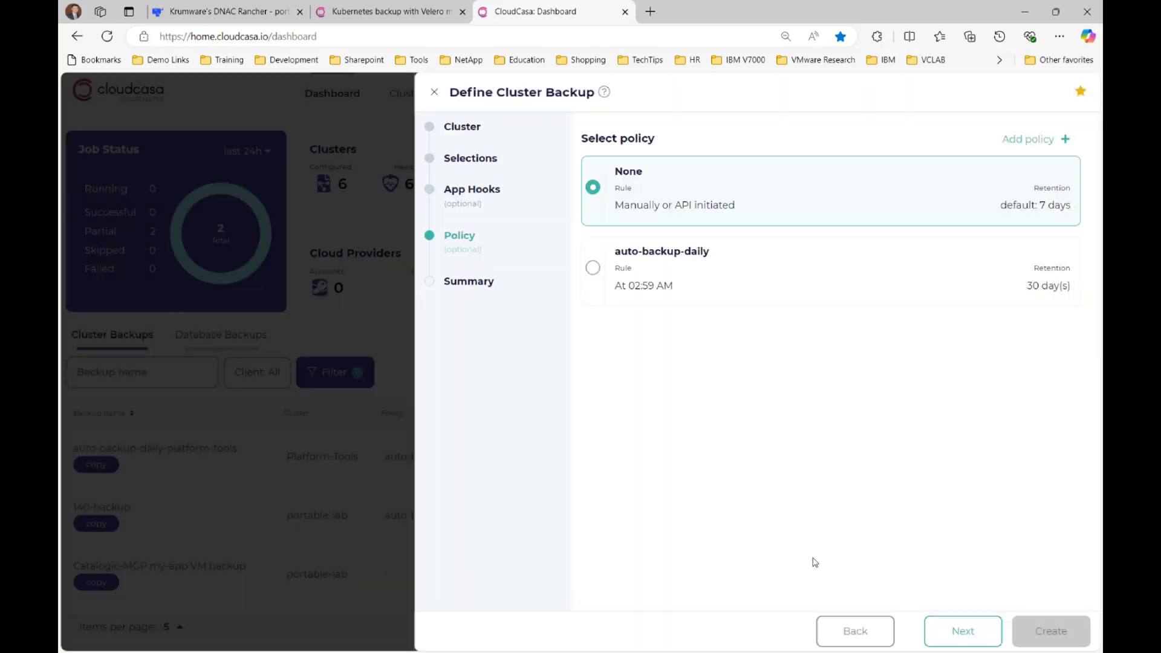
{"action": "left_click", "coordinate": [985, 632]}
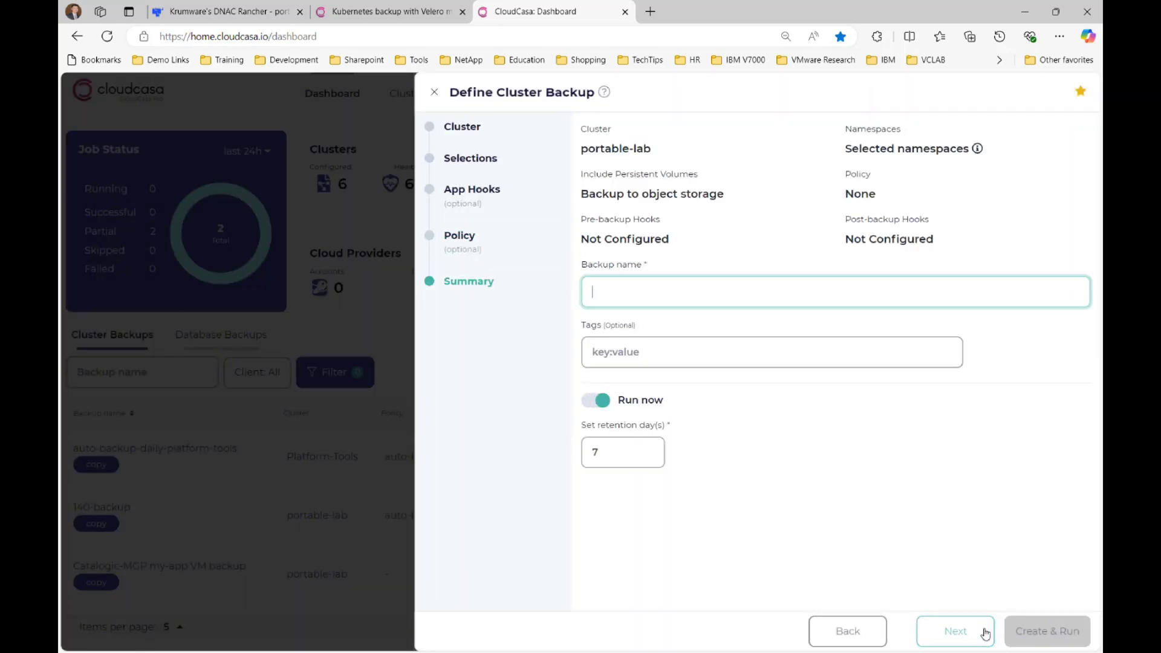
{"action": "type", "text": "myVM Backup"}
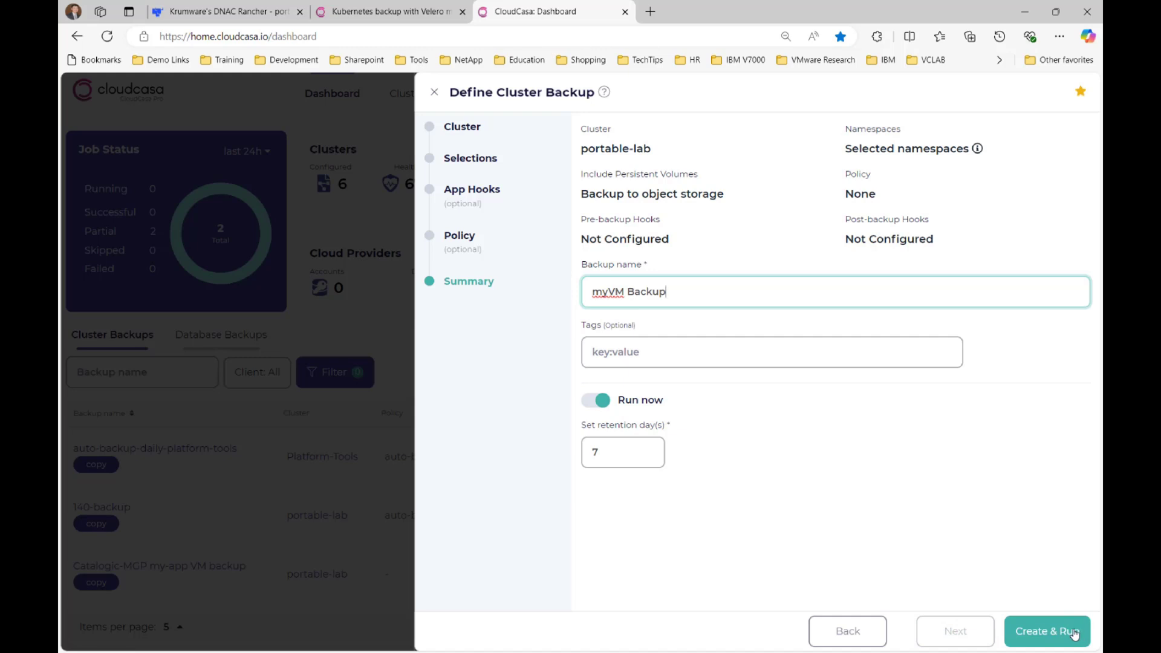
{"action": "left_click", "coordinate": [1042, 640]}
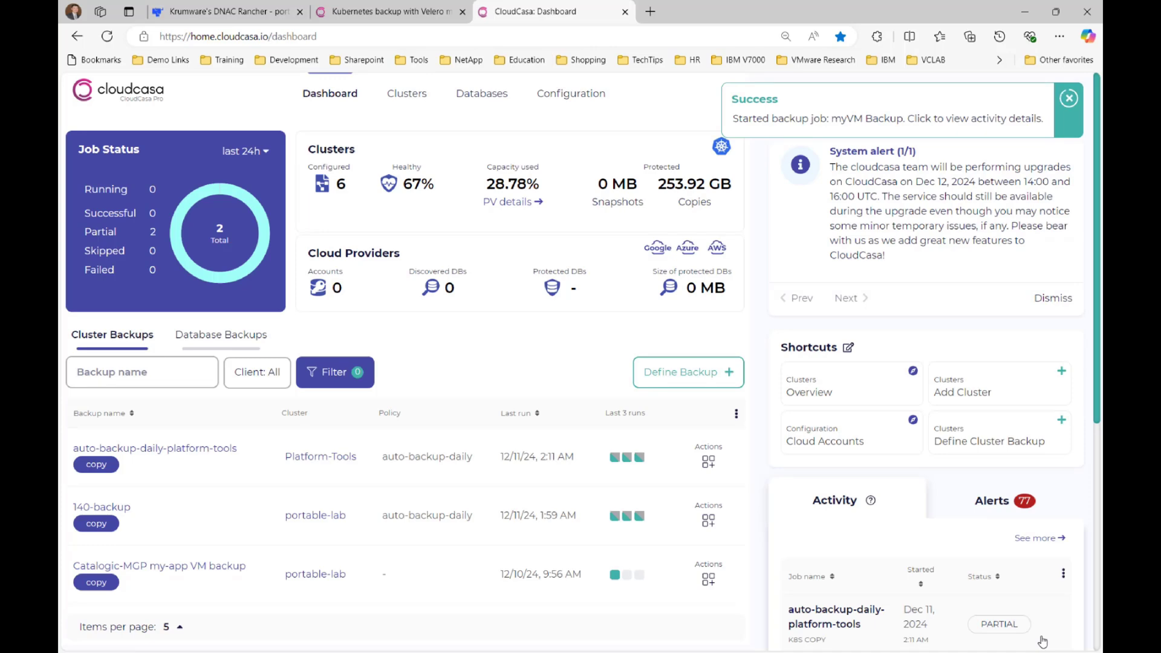
- Examine the activity details of the myVM Backup job, including its activity log and backed-up VMs
{"action": "scroll", "coordinate": [1042, 640], "scroll_direction": "down", "scroll_amount": 3}
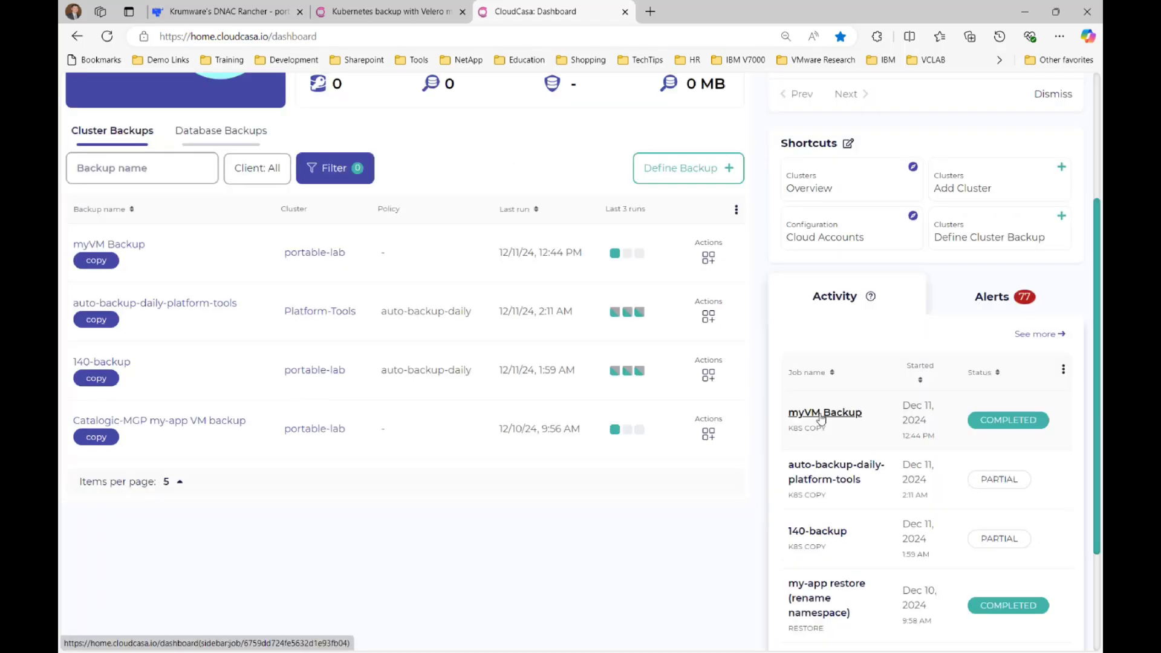
{"action": "left_click", "coordinate": [820, 413]}
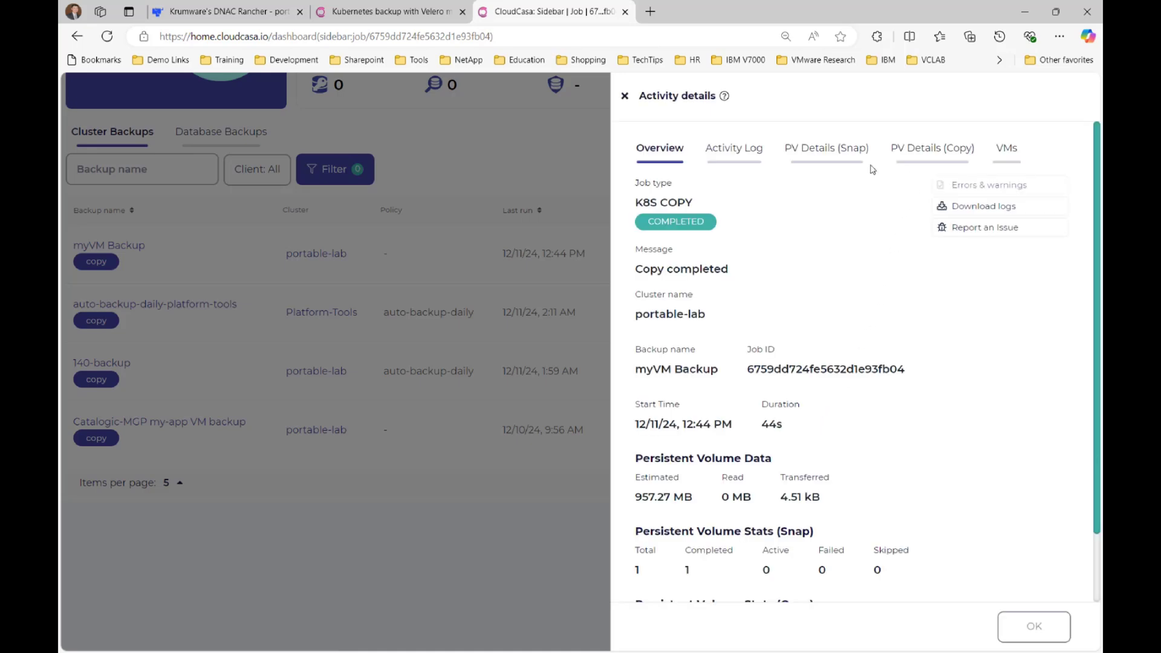
{"action": "left_click", "coordinate": [750, 160]}
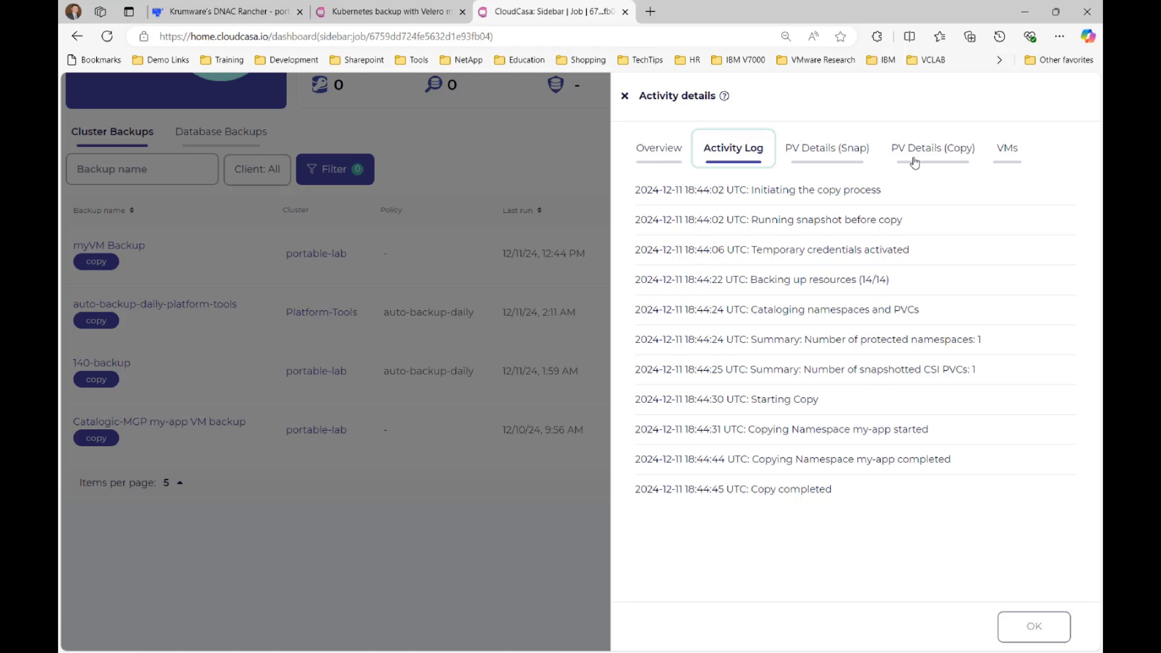
{"action": "left_click", "coordinate": [1005, 152]}
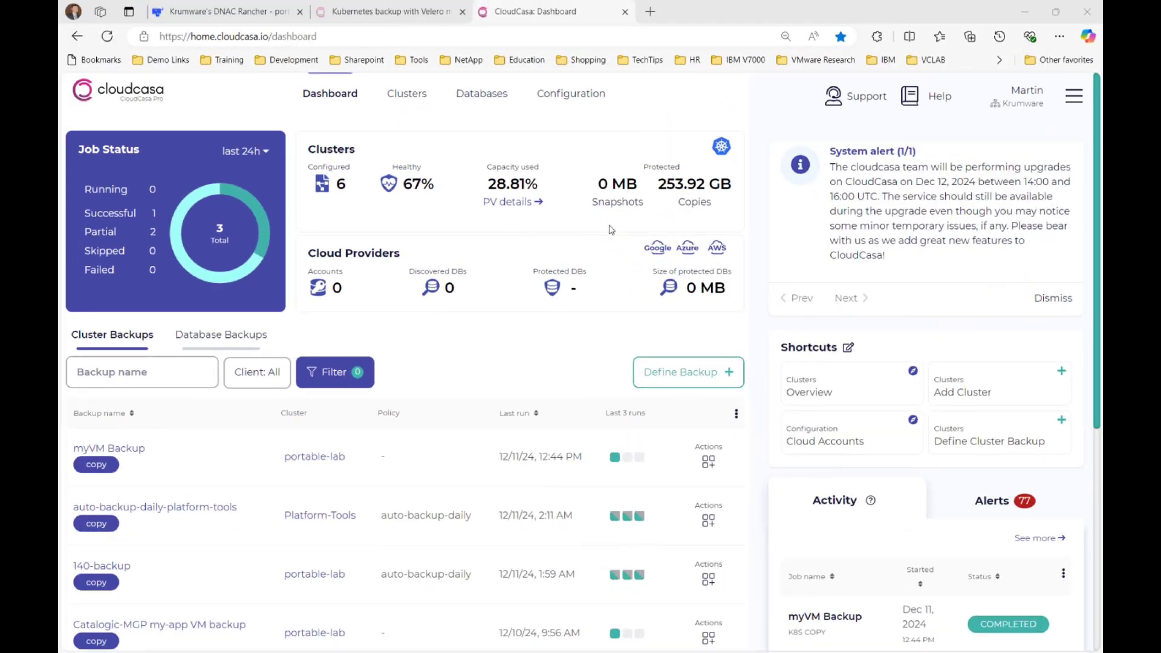
- Start restoring myVM Backup from its 12/11/24, 12:44 PM recovery point and continue to the resource selection
{"action": "mouse_move", "coordinate": [677, 452]}
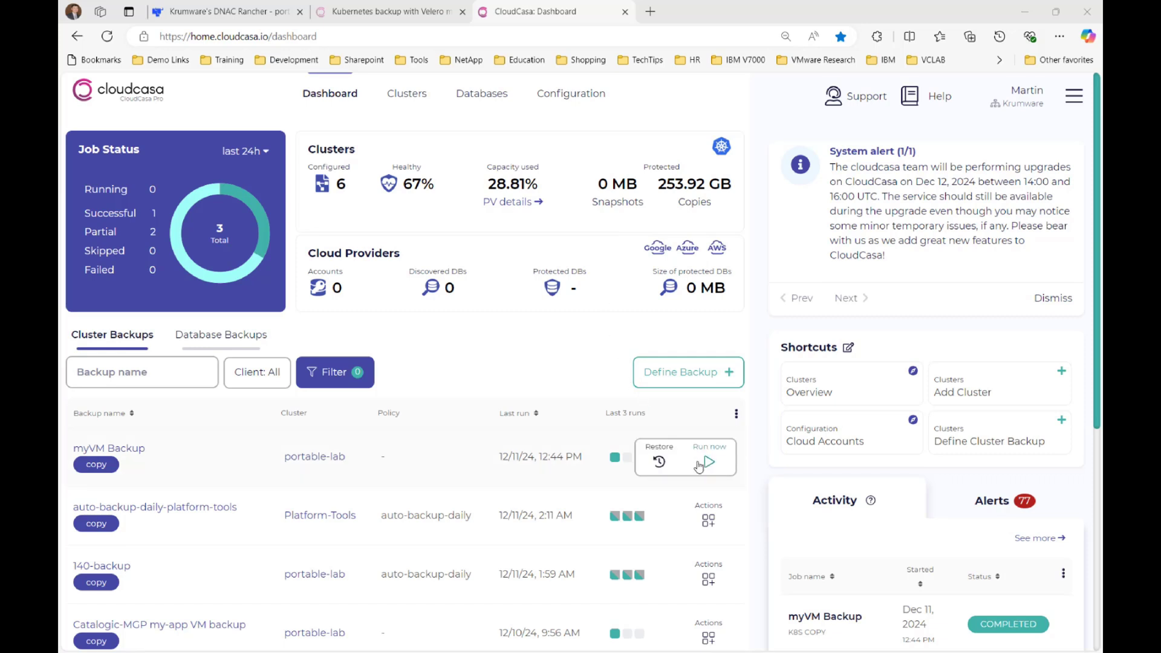
{"action": "left_click", "coordinate": [659, 463]}
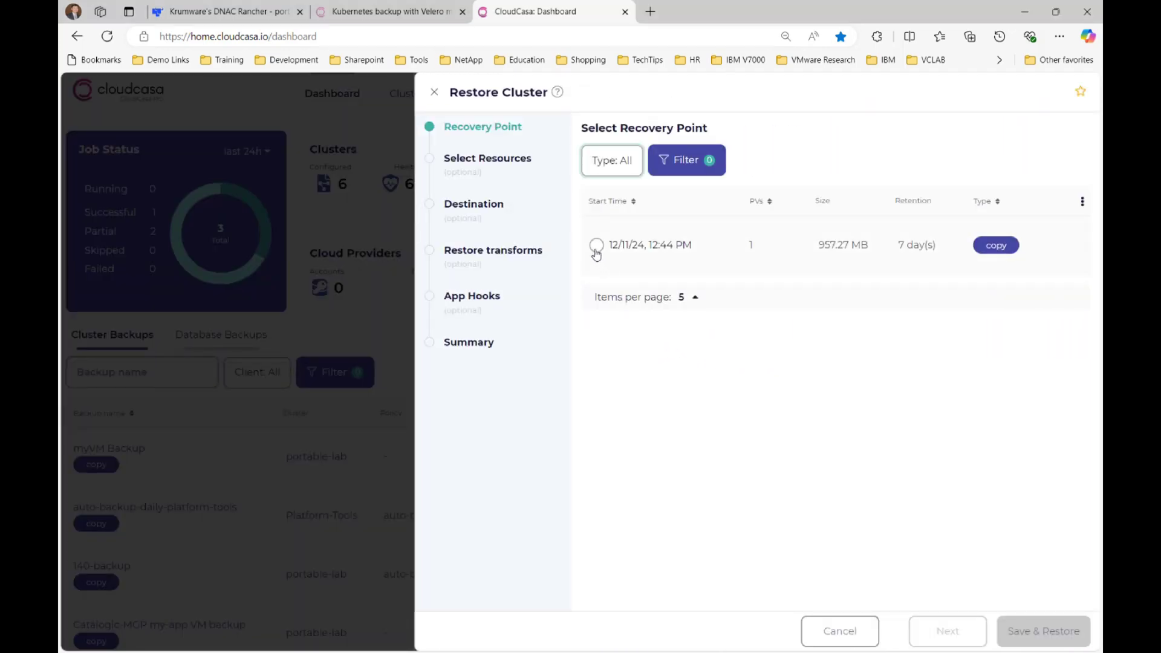
{"action": "left_click", "coordinate": [596, 249]}
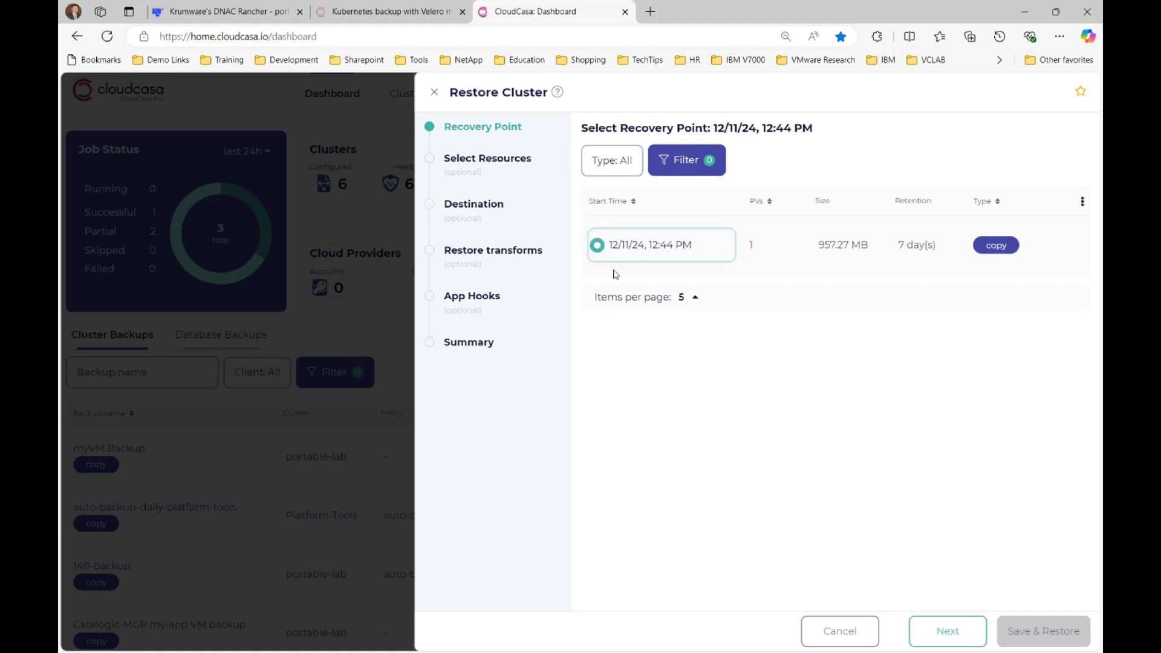
{"action": "left_click", "coordinate": [932, 630]}
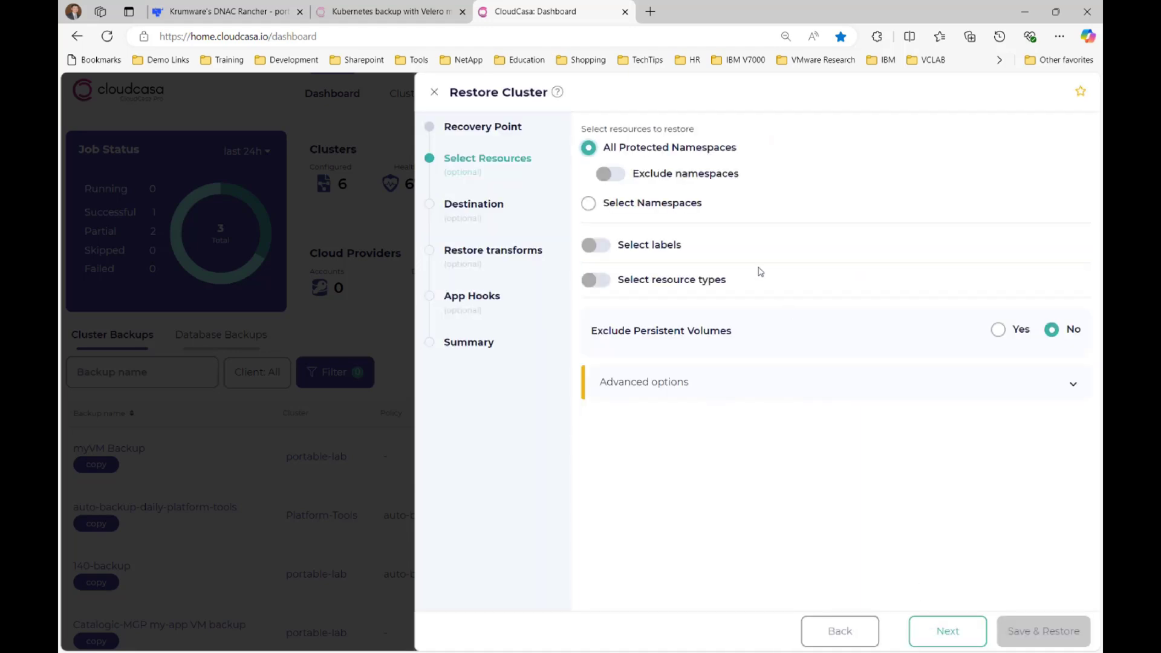
- Limit the restore to the my-app namespace and keep the original source cluster portable-lab as the destination
{"action": "left_click", "coordinate": [675, 207]}
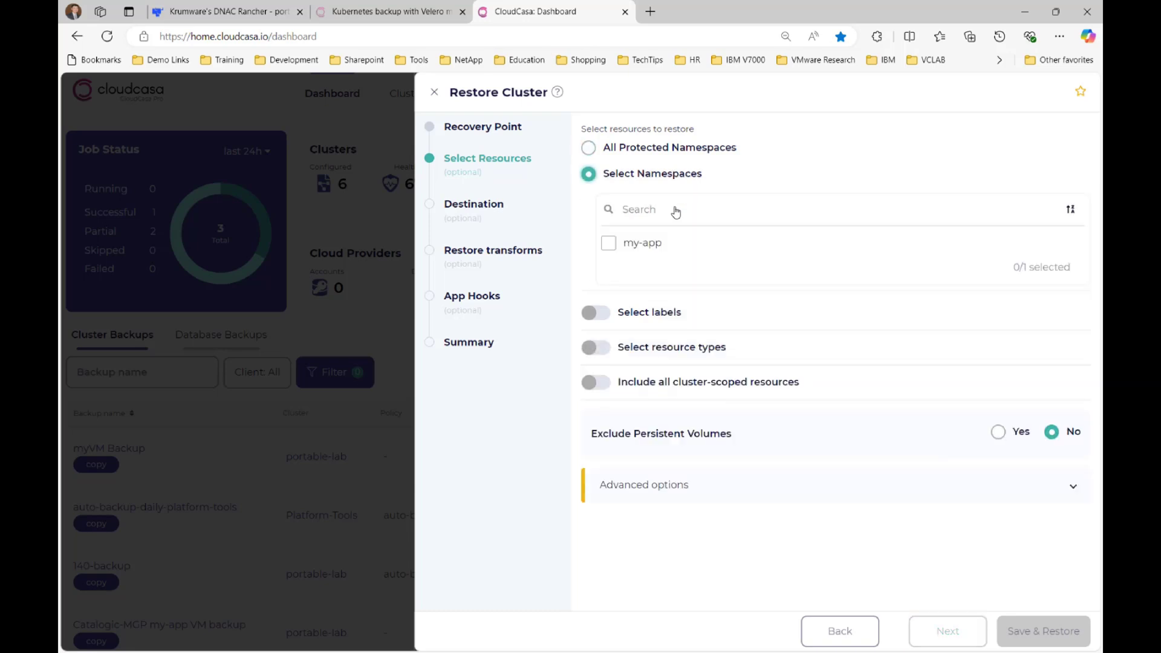
{"action": "left_click", "coordinate": [612, 245]}
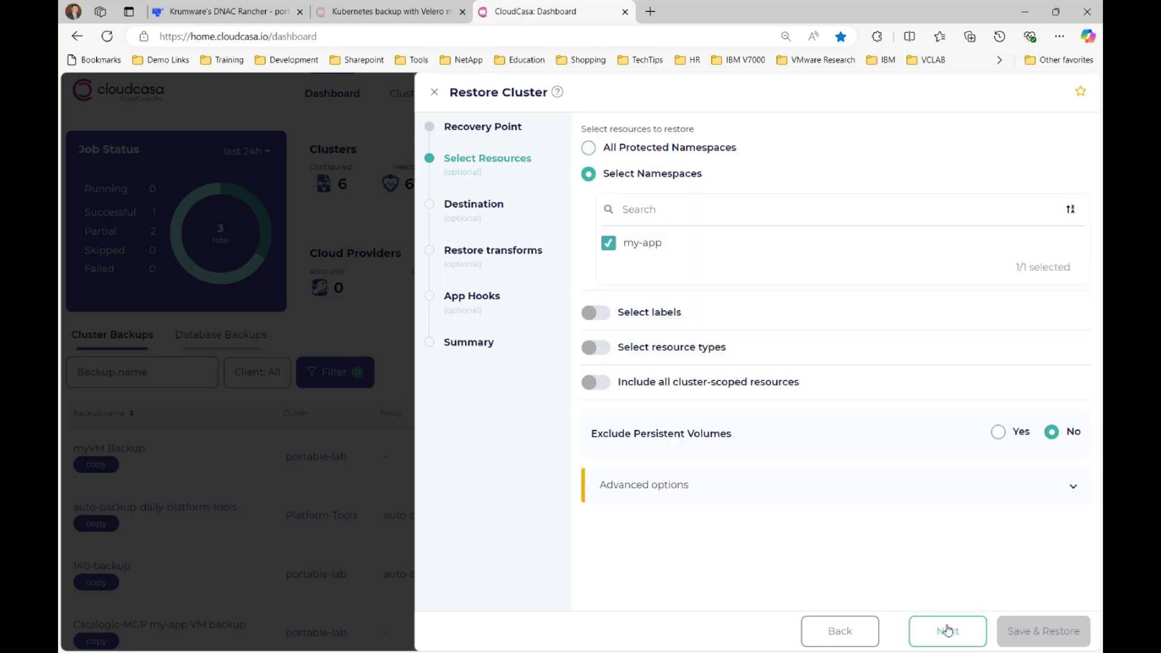
{"action": "left_click", "coordinate": [947, 630]}
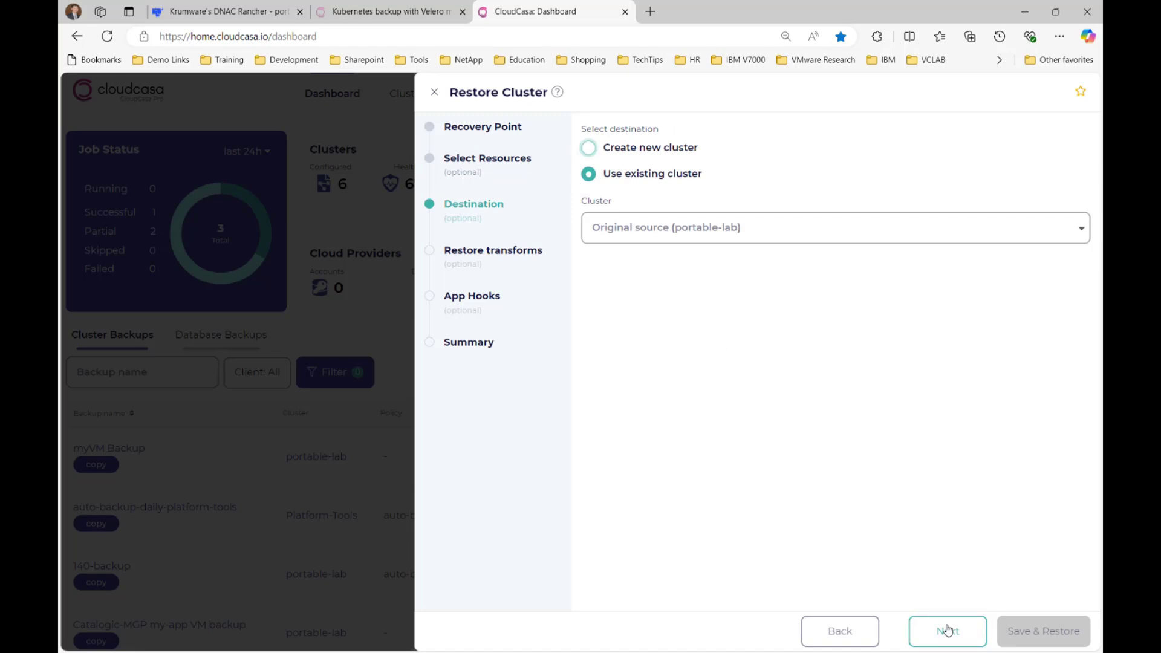
{"action": "left_click", "coordinate": [947, 630]}
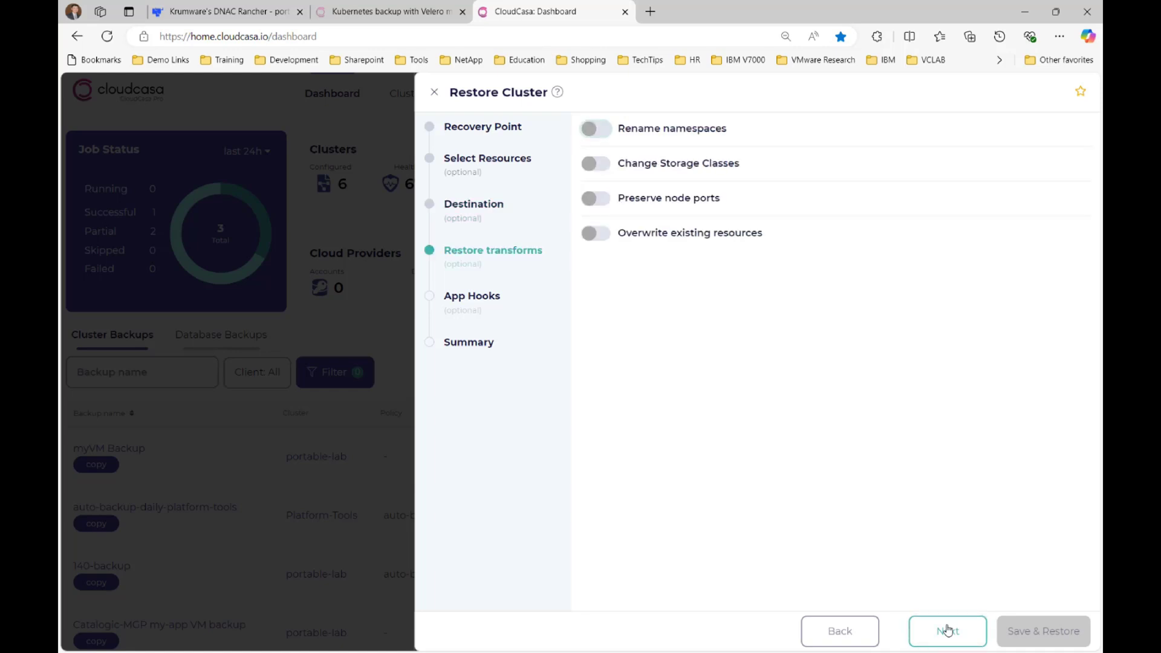
- Have the restore rename namespaces by adding the suffix "-restored-1211", and continue to the app hooks
{"action": "left_click", "coordinate": [705, 128]}
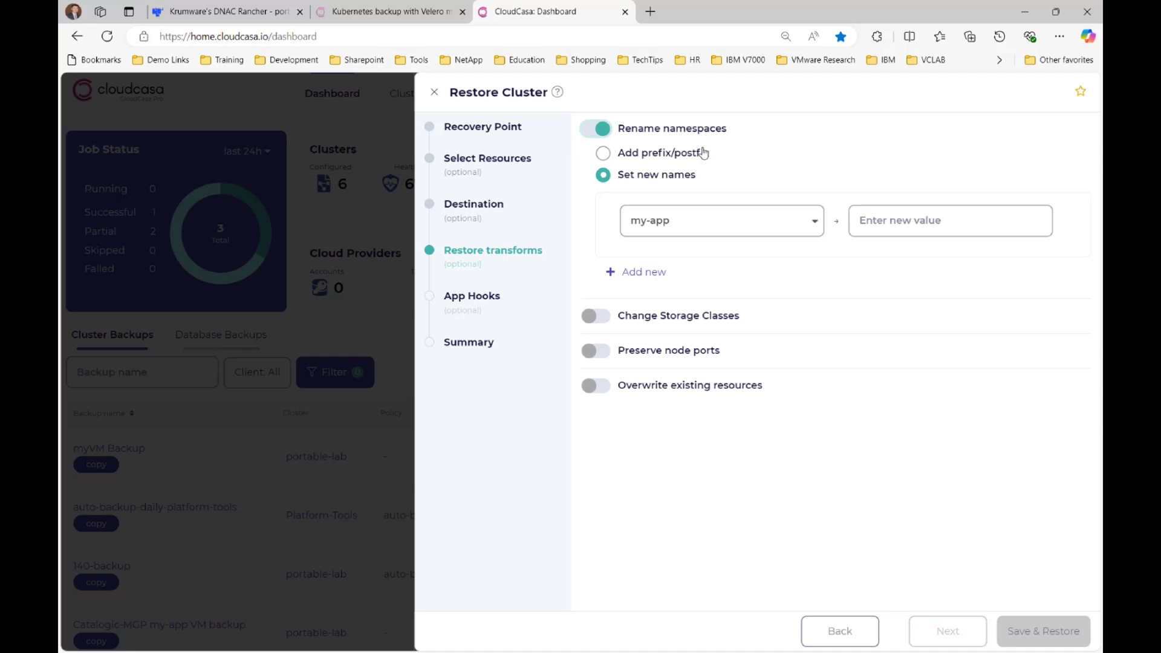
{"action": "left_click", "coordinate": [703, 152]}
{"action": "left_click", "coordinate": [884, 223]}
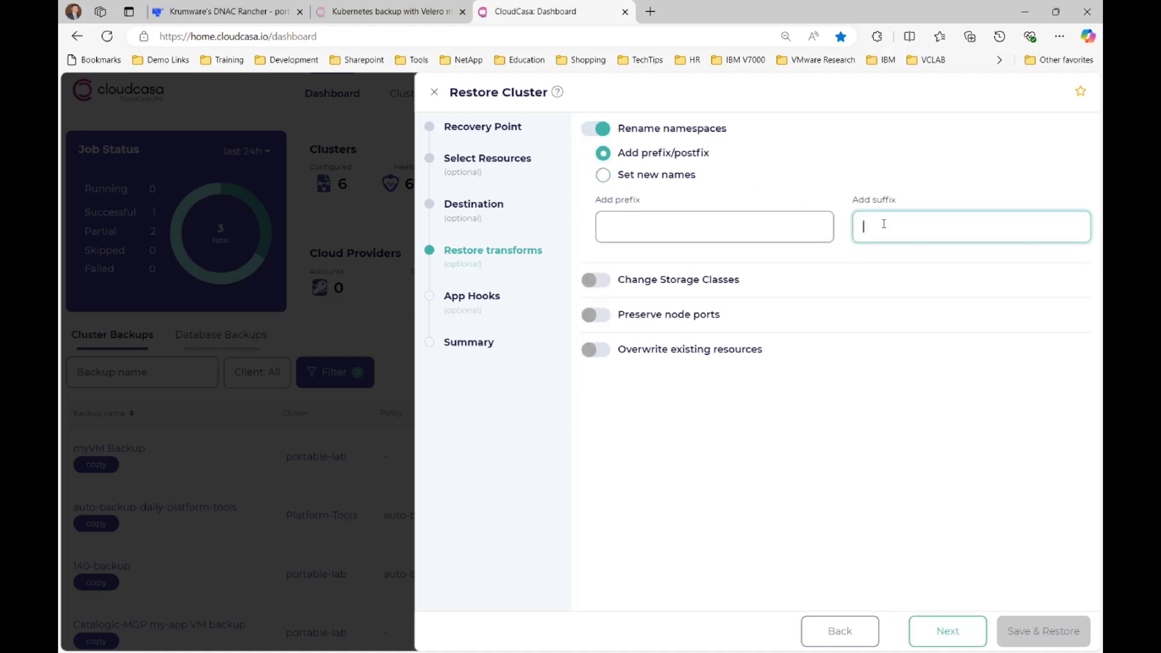
{"action": "type", "text": "-restored-1211"}
{"action": "left_click", "coordinate": [948, 631]}
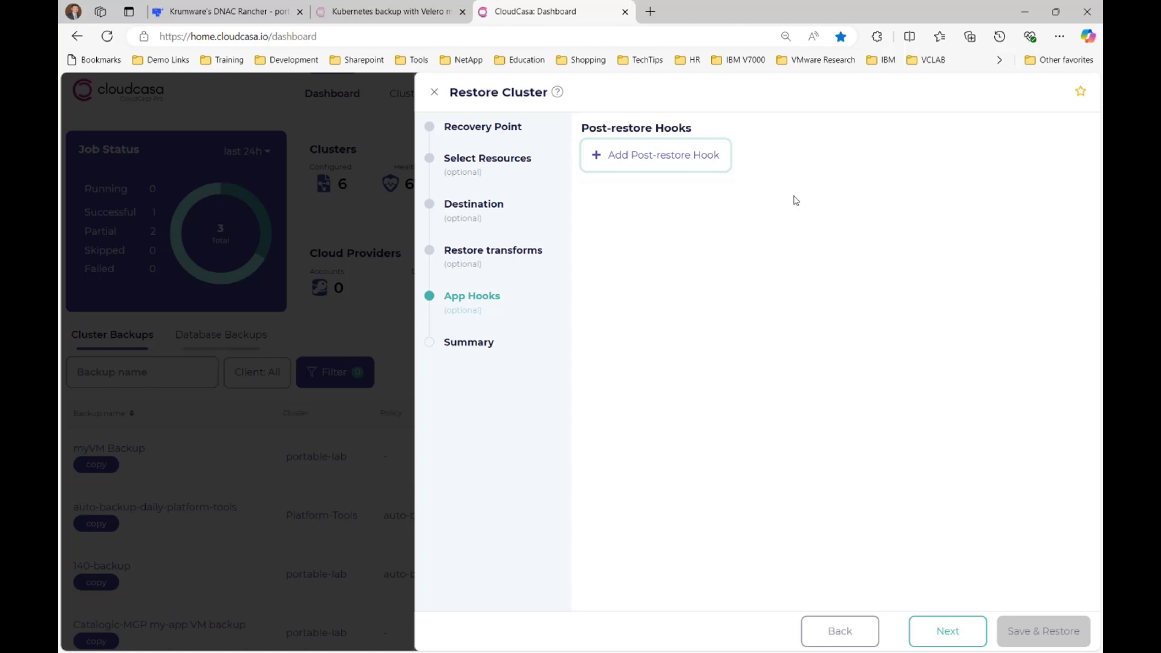
- Skip post-restore hooks, name the restore "Restore-myVM", then save and run it immediately
{"action": "left_click", "coordinate": [940, 639]}
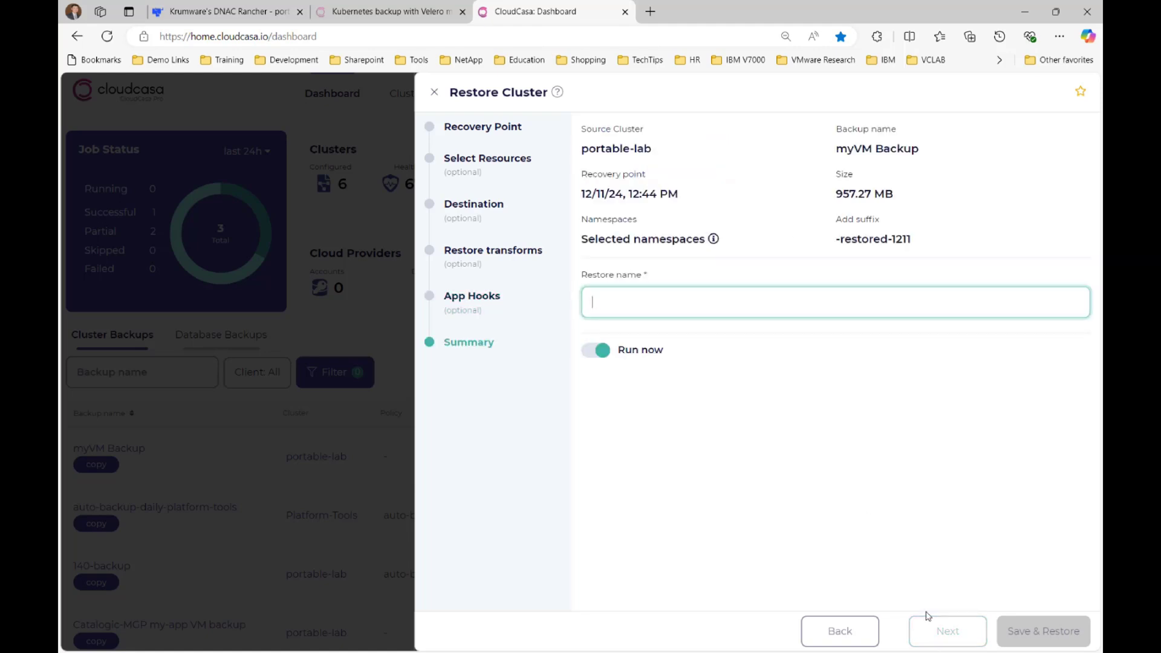
{"action": "type", "text": "Restore-myVM"}
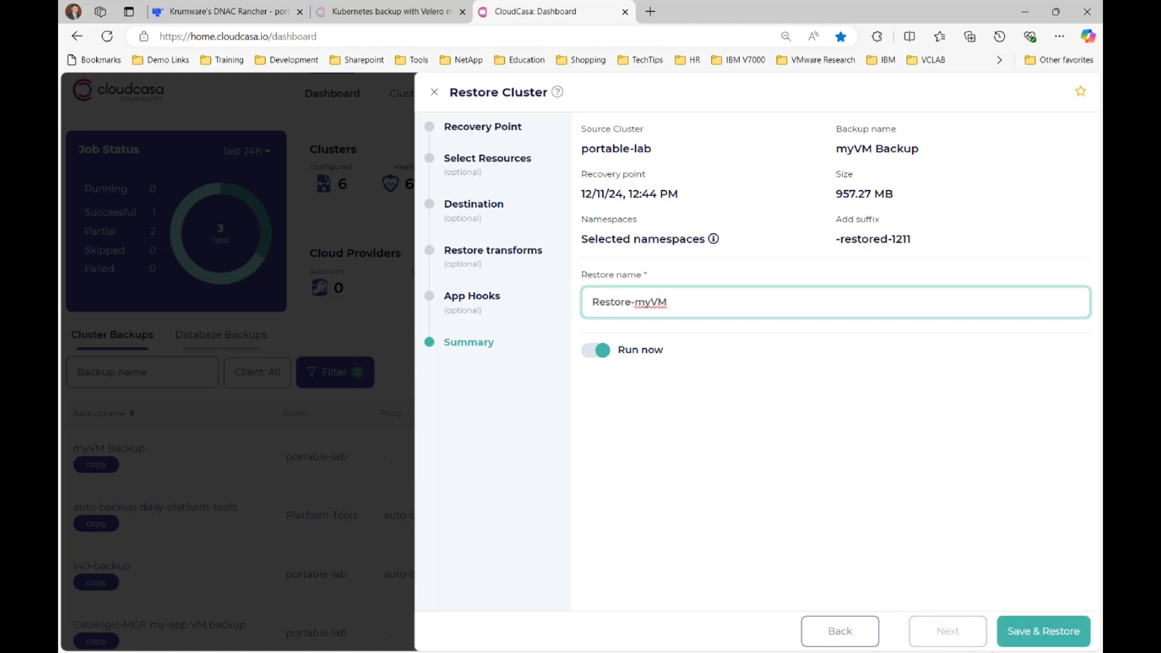
{"action": "left_click", "coordinate": [1020, 633]}
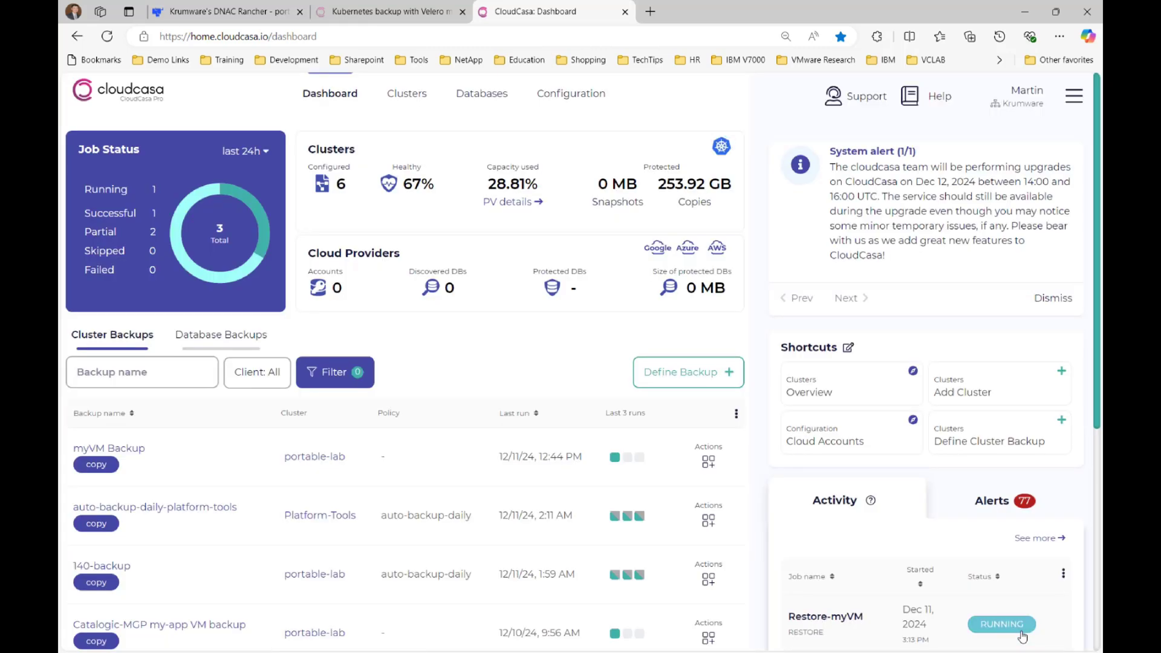
- Examine the activity log of the Restore-myVM job, then switch to Rancher's list of virtual machines on portable-lab
{"action": "scroll", "coordinate": [1021, 636], "scroll_direction": "down", "scroll_amount": 2}
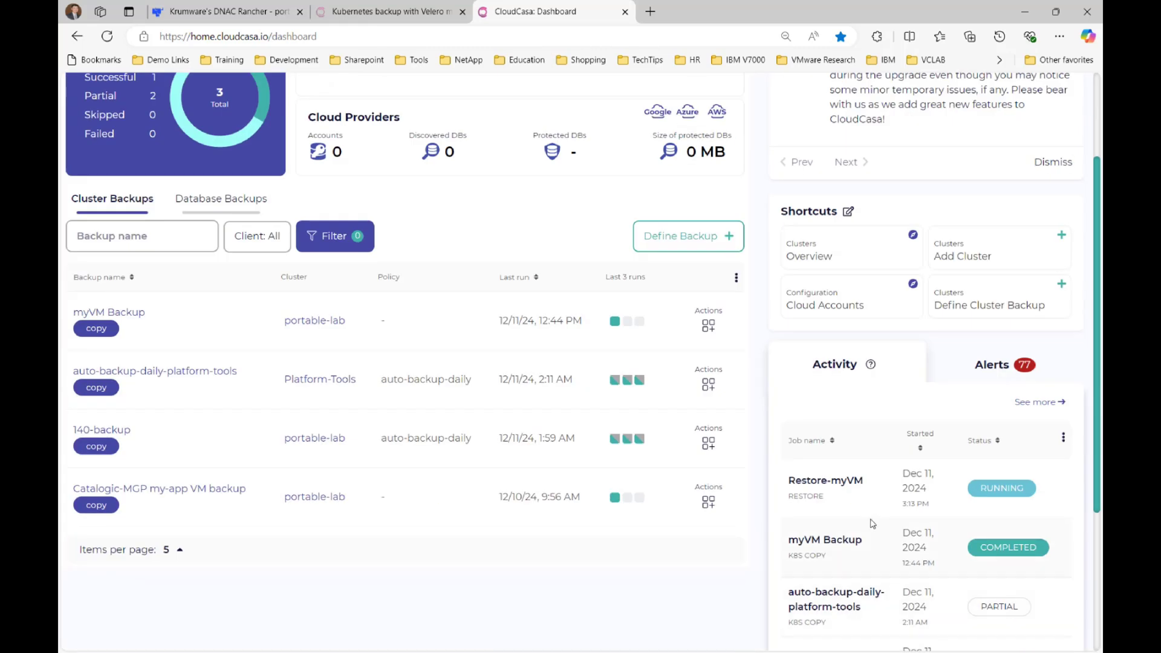
{"action": "left_click", "coordinate": [835, 488]}
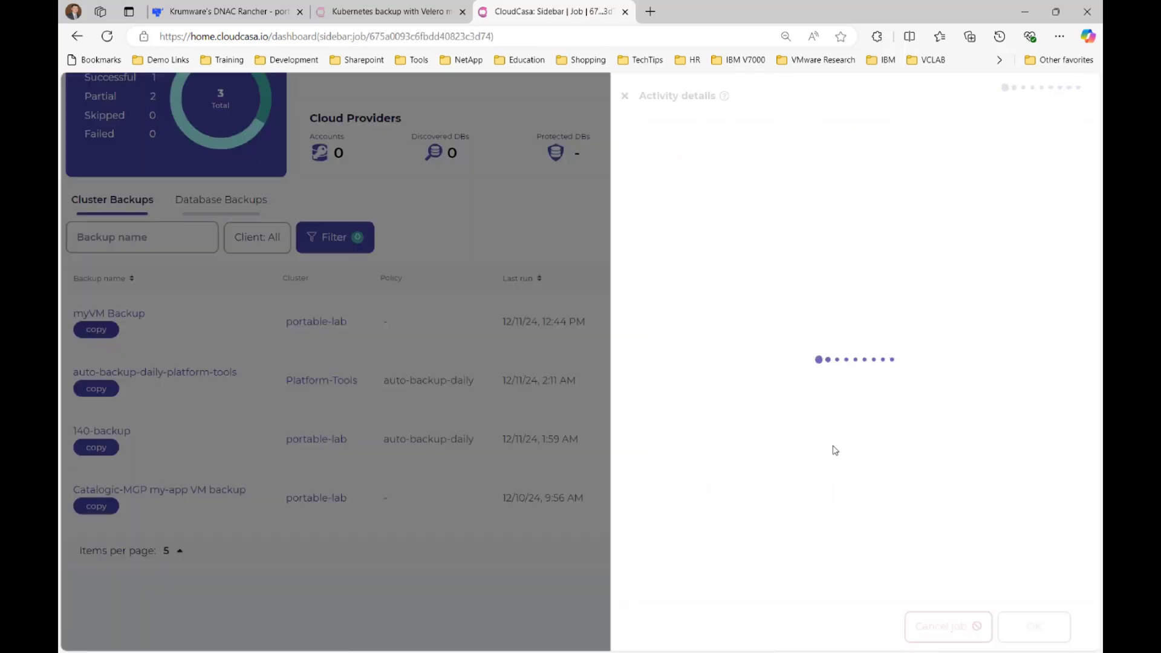
{"action": "left_click", "coordinate": [731, 159]}
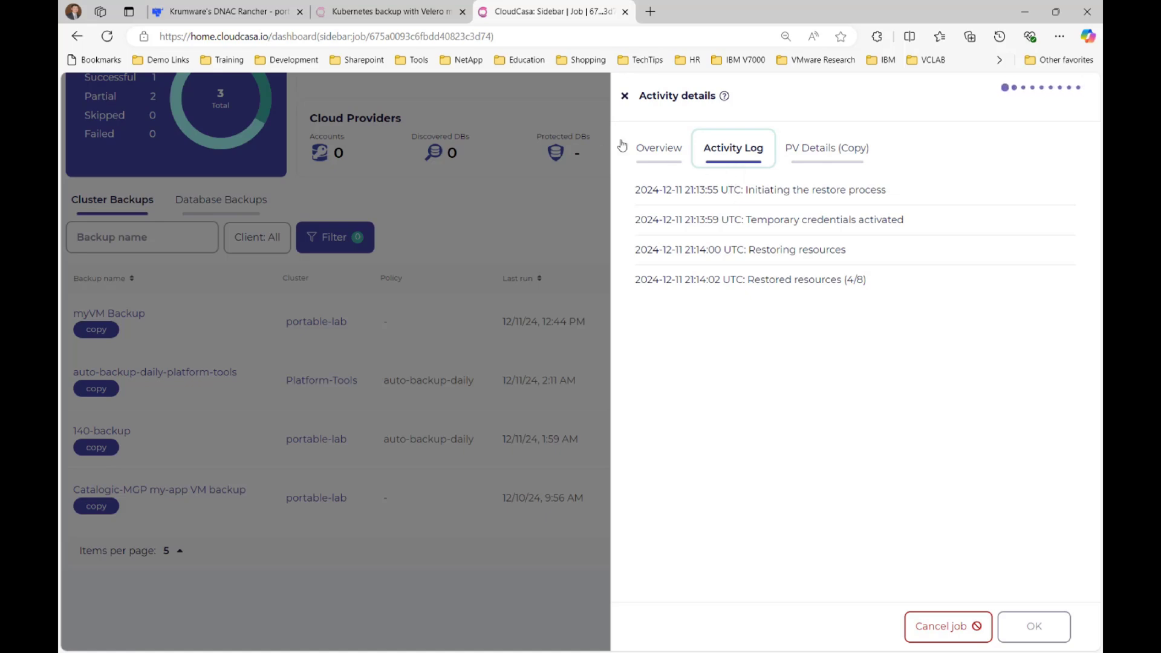
{"action": "left_click", "coordinate": [225, 14]}
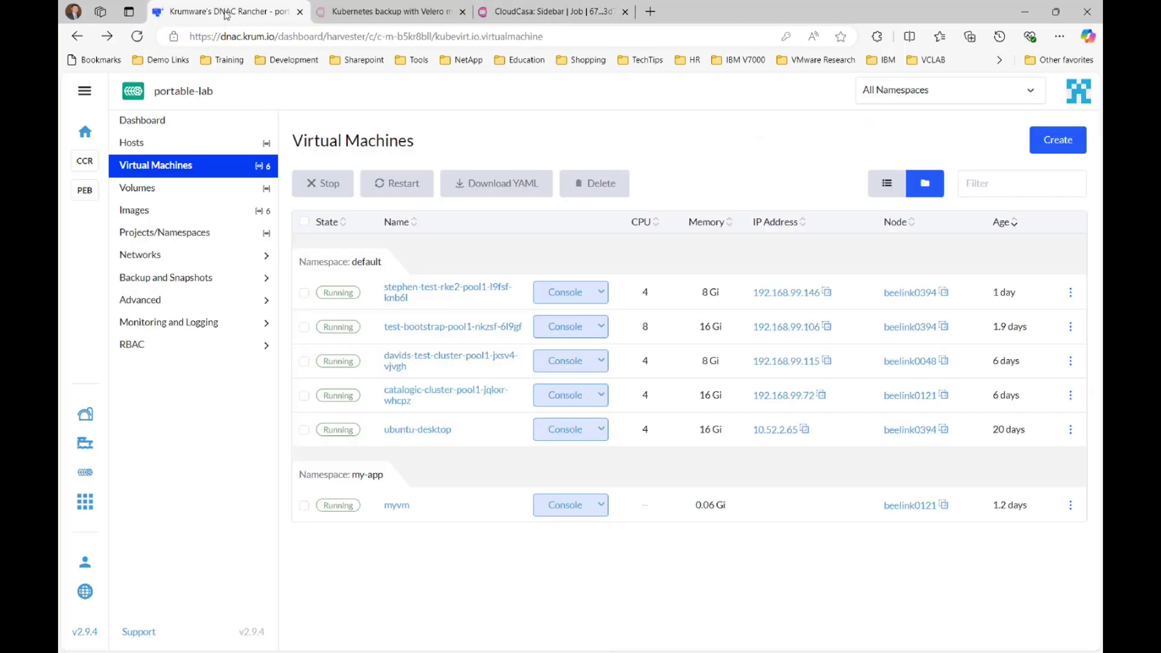